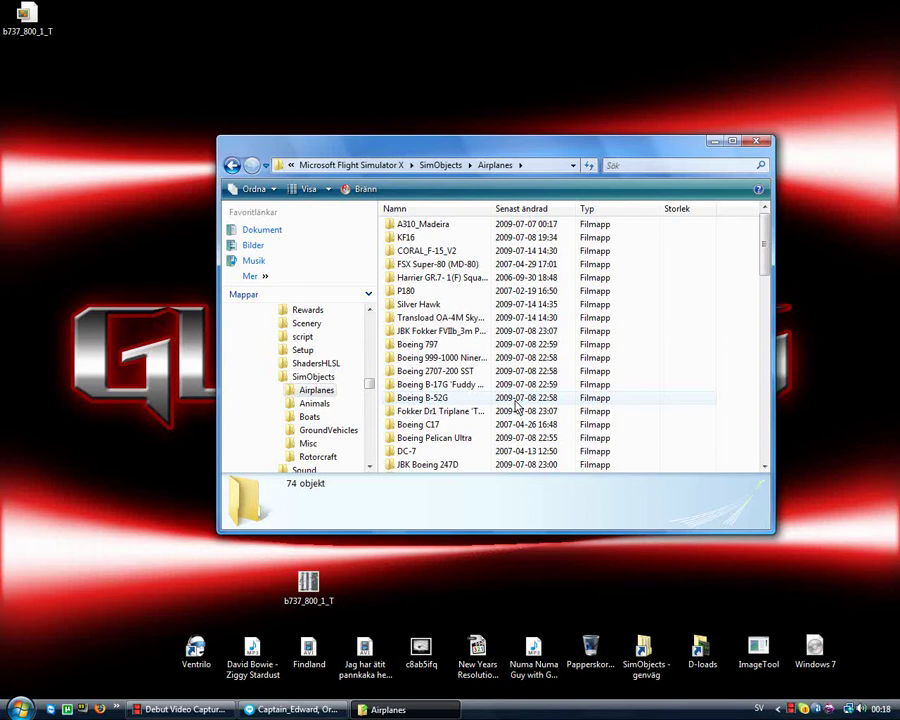
- Scroll down the Airplanes list and open the B737_800 folder
left_click(765, 467)
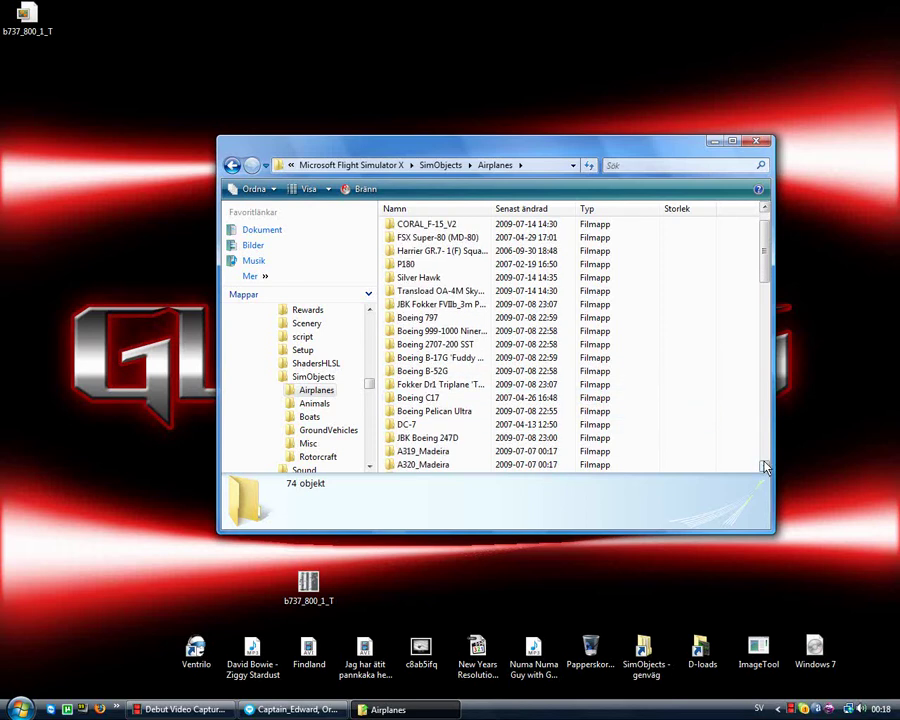
left_click(765, 467)
left_click(765, 467)
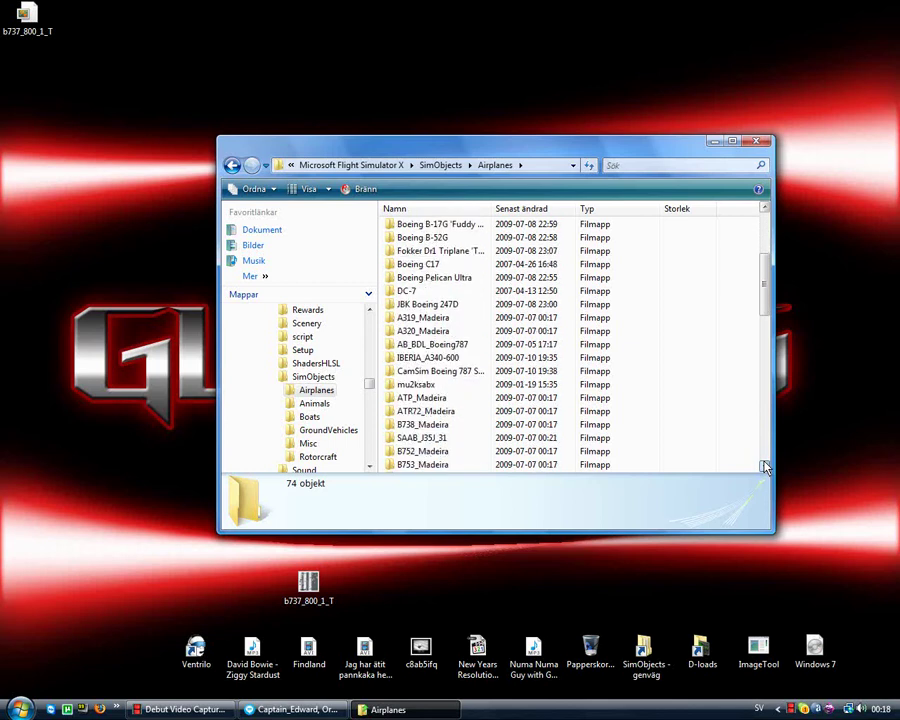
left_click(765, 467)
left_click(765, 467)
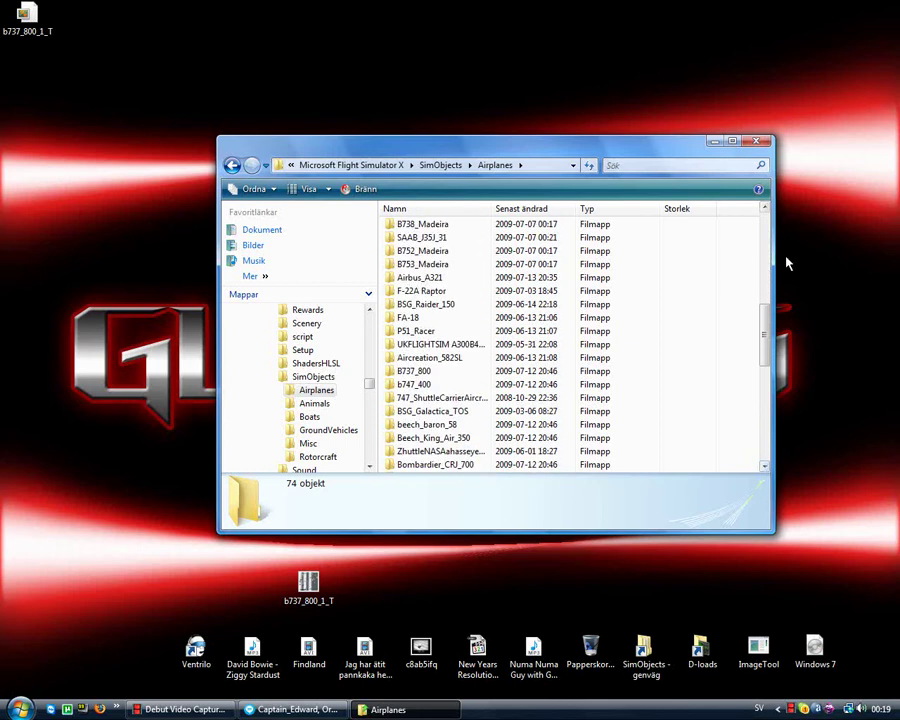
left_click_drag(768, 352, 769, 360)
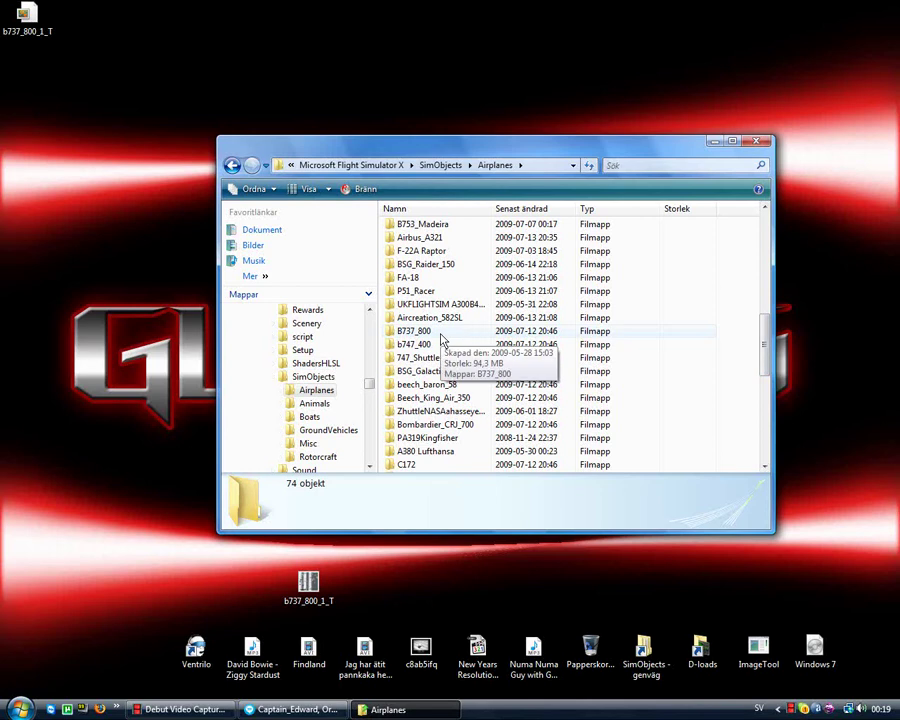
double_click(440, 334)
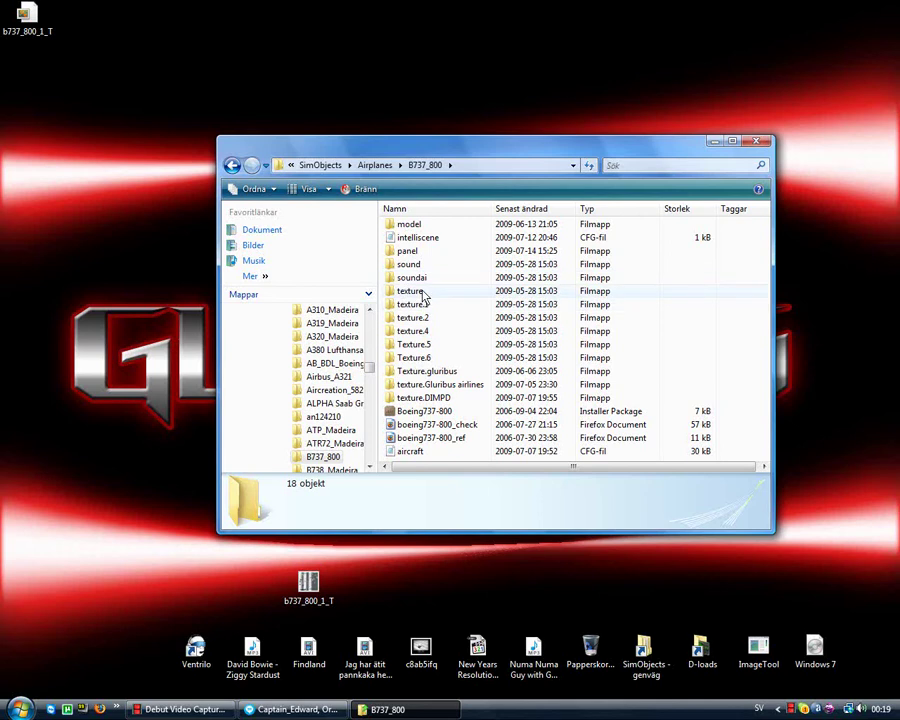
- Open the B737_800 texture folder and make a new desktop folder named texture.Gluribus
double_click(424, 293)
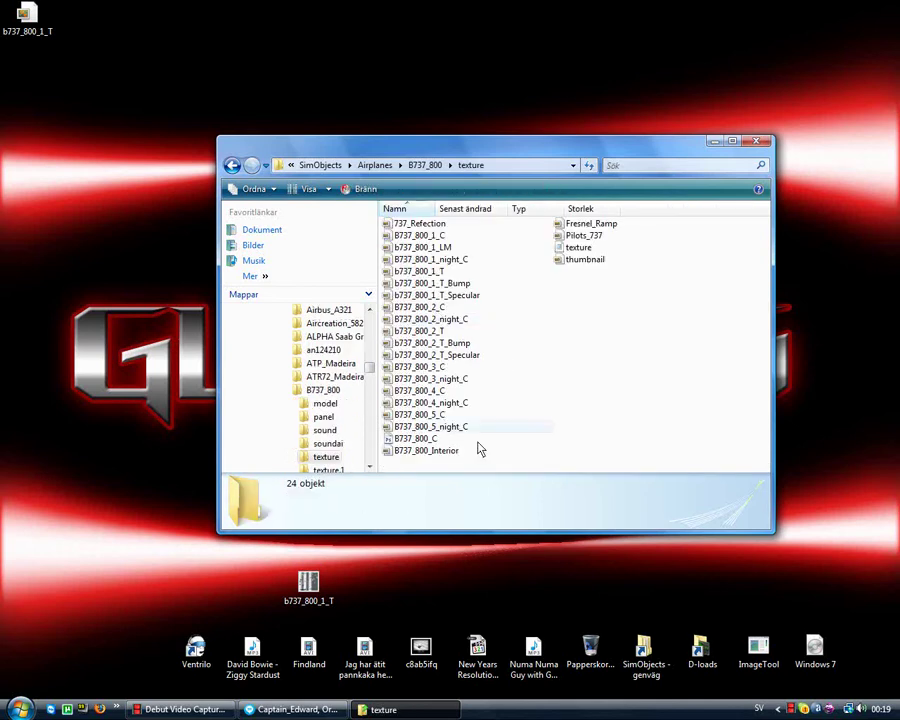
right_click(388, 40)
mouse_move(455, 175)
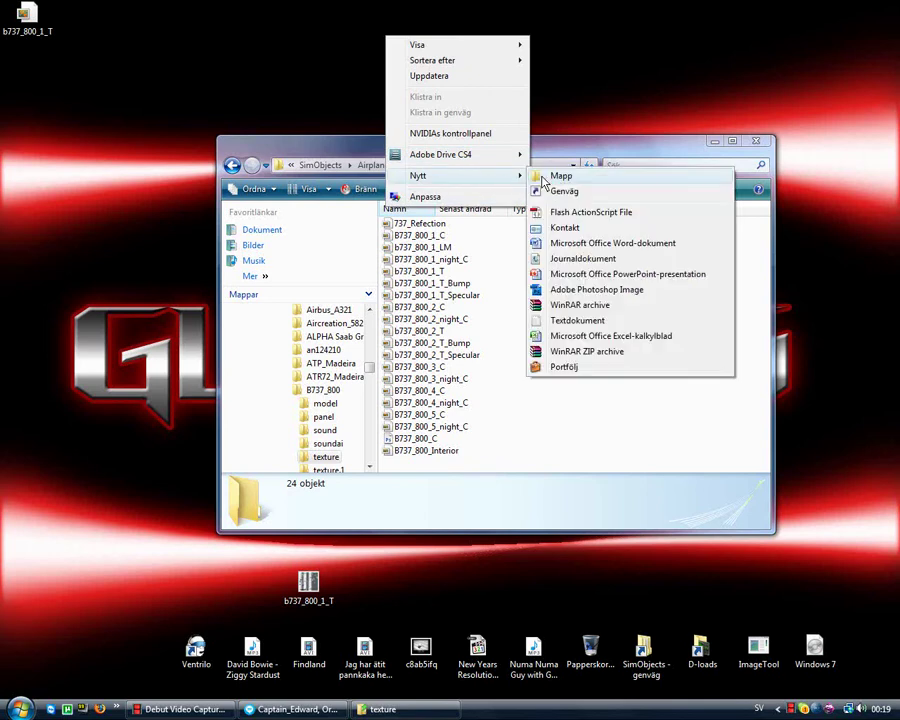
left_click(588, 178)
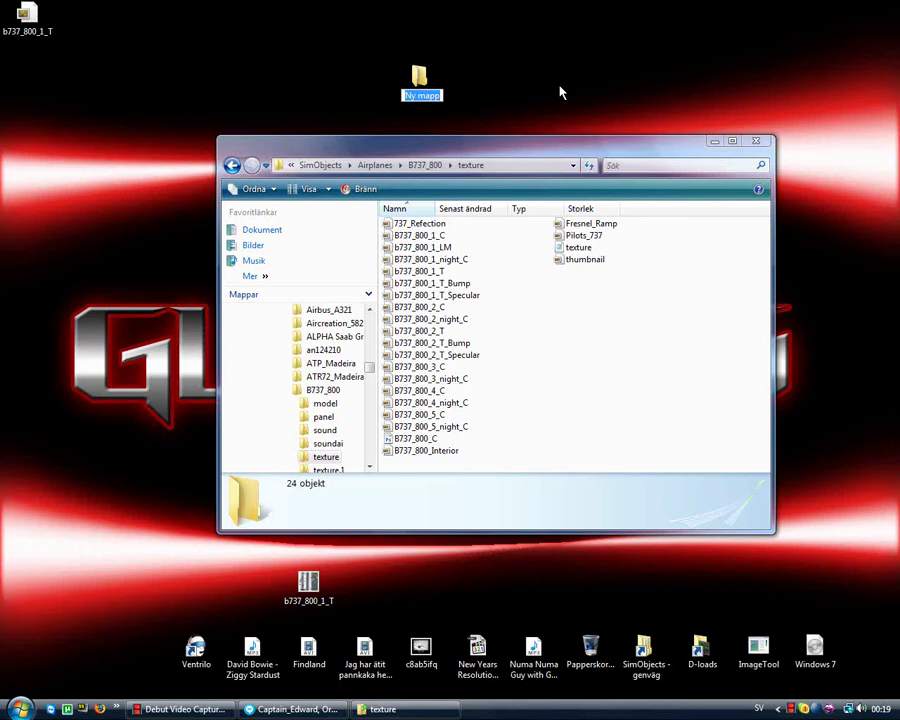
type("texture.")
type("Gluribus")
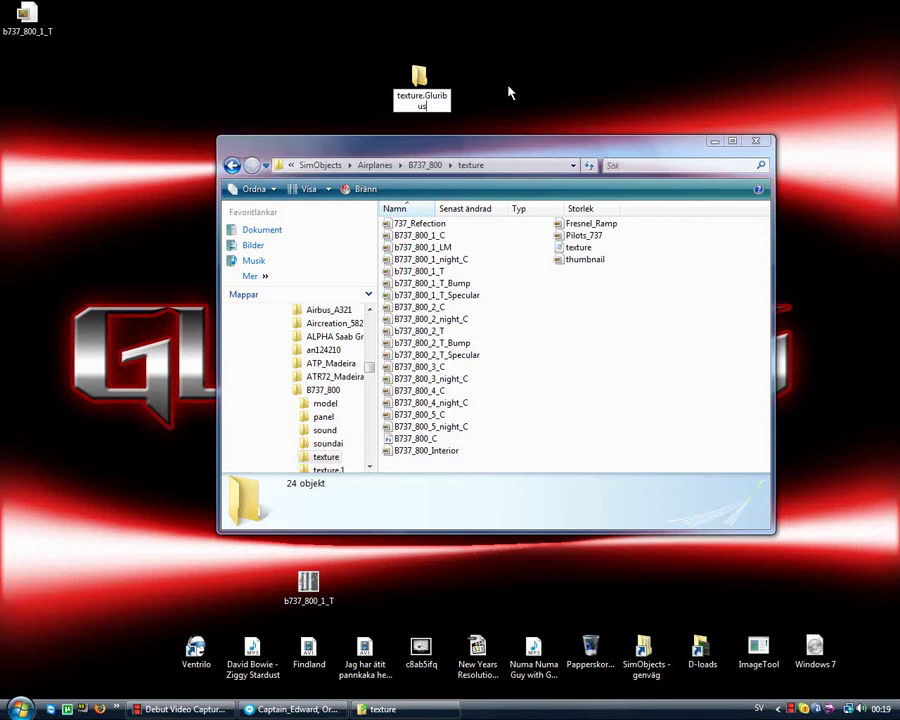
key("Return")
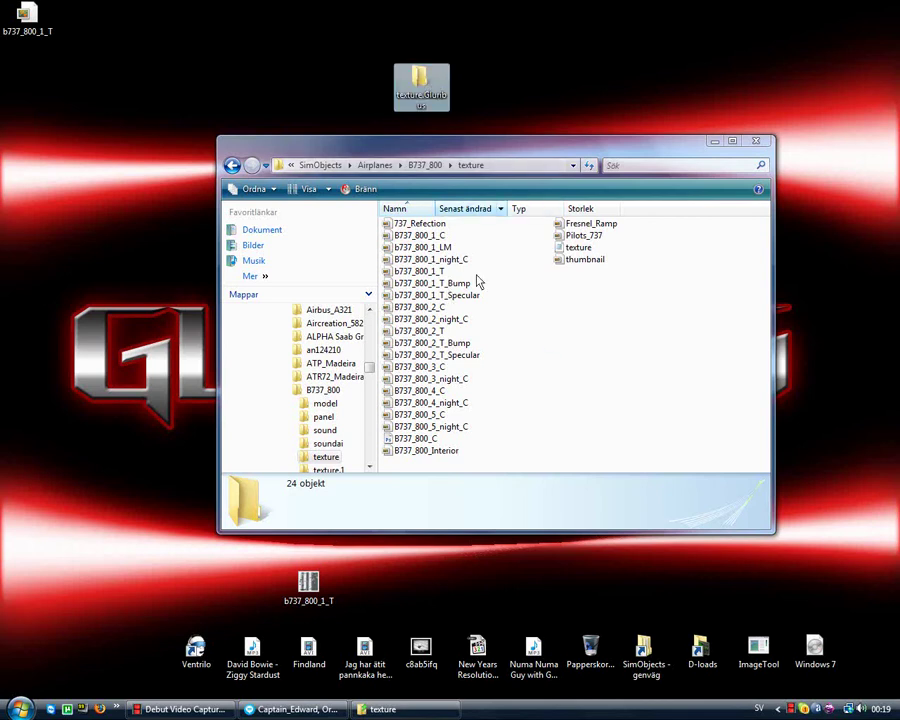
- Select and copy all 24 files in the B737_800 texture folder
left_click(410, 465)
left_click_drag(410, 465, 661, 184)
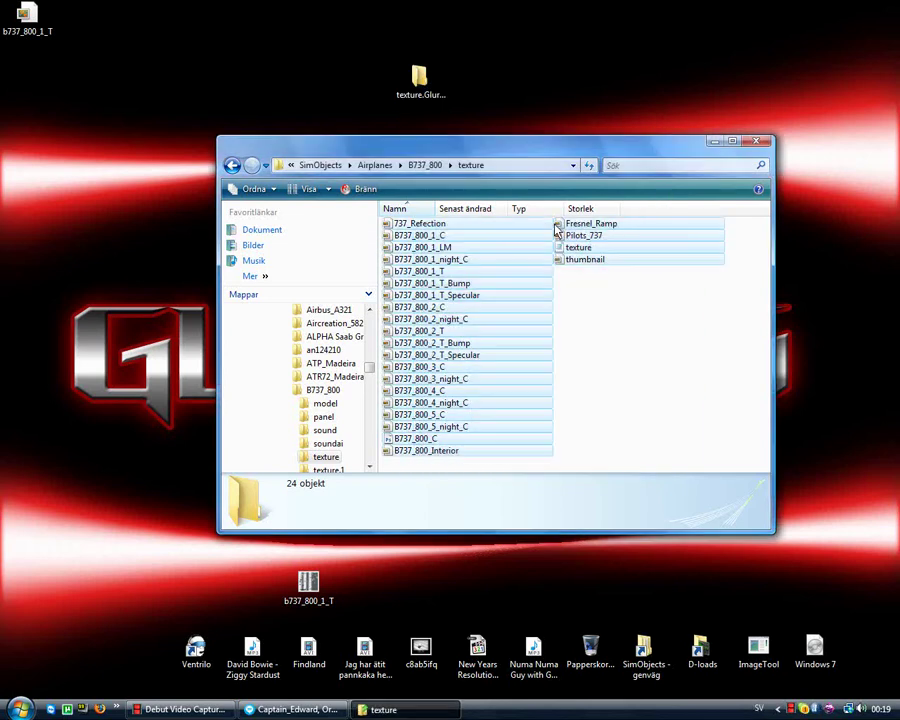
right_click(480, 228)
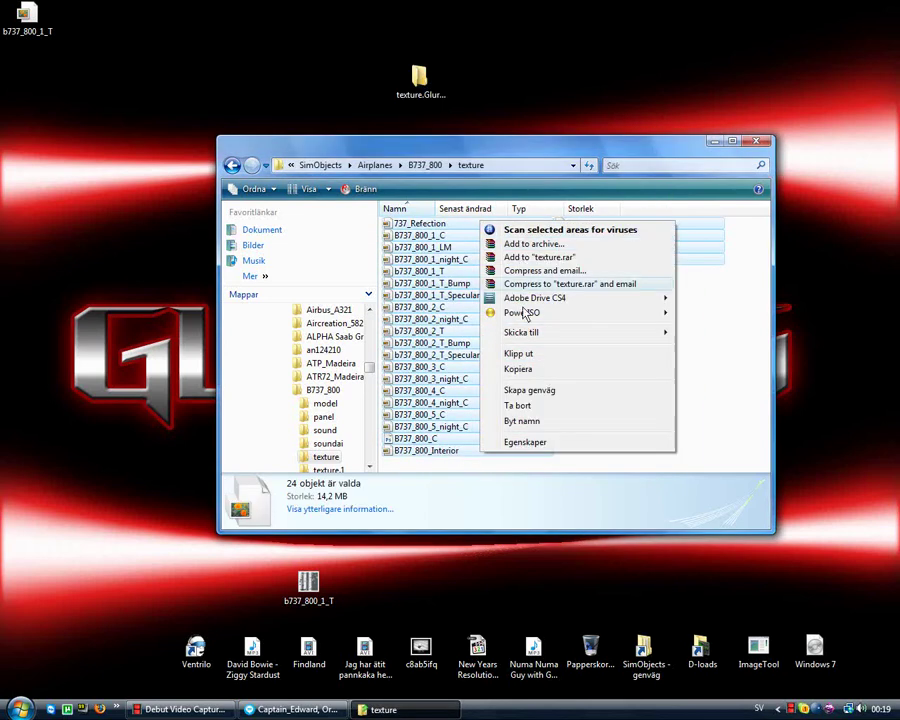
left_click(540, 370)
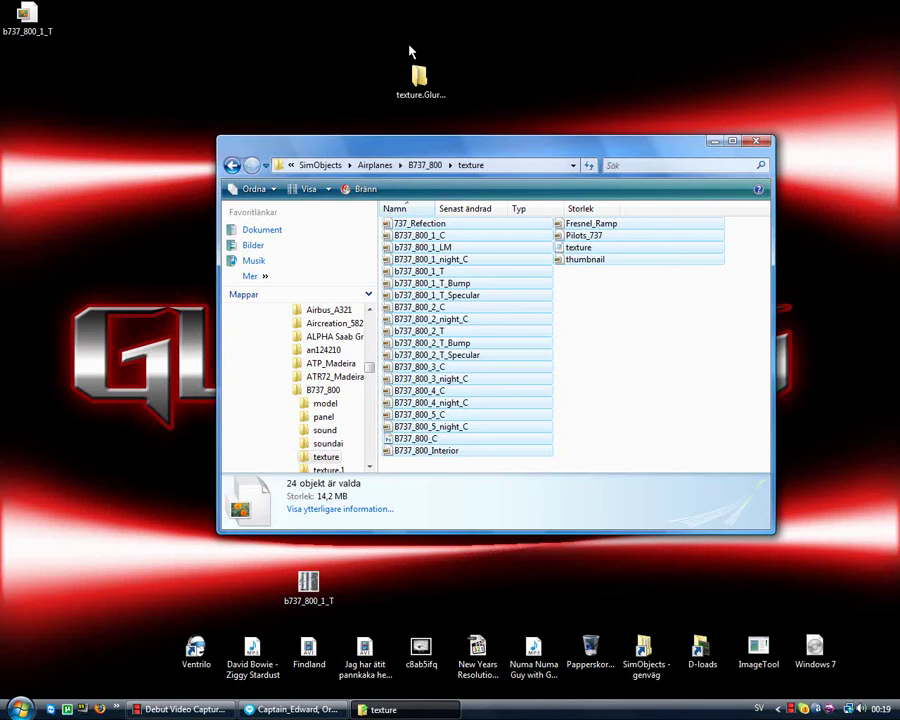
- Paste the copied texture files into the texture.Gluribus desktop folder
left_click(415, 85)
double_click(415, 85)
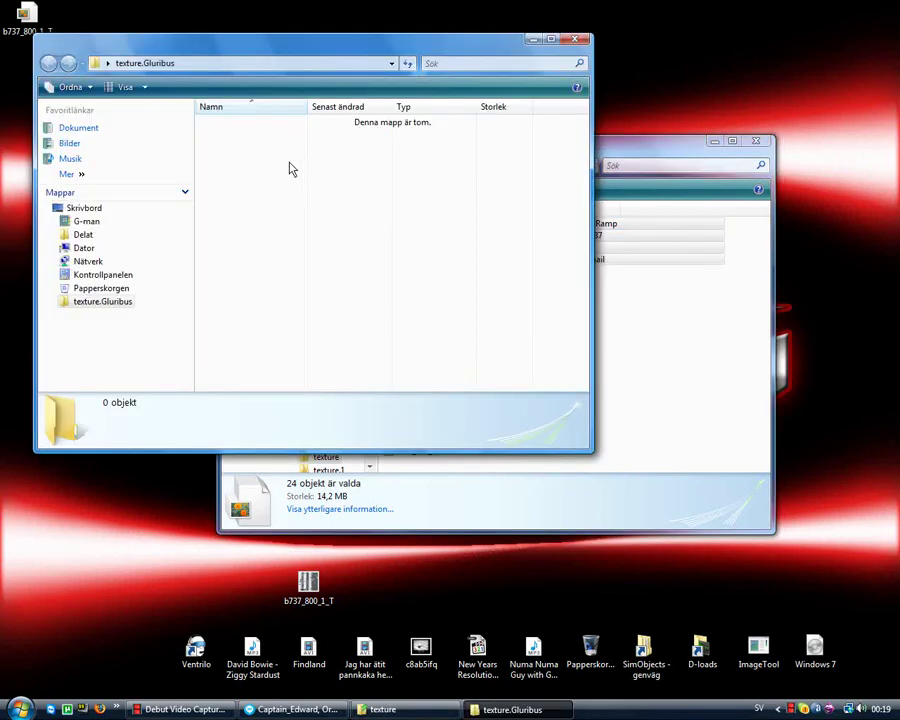
right_click(291, 165)
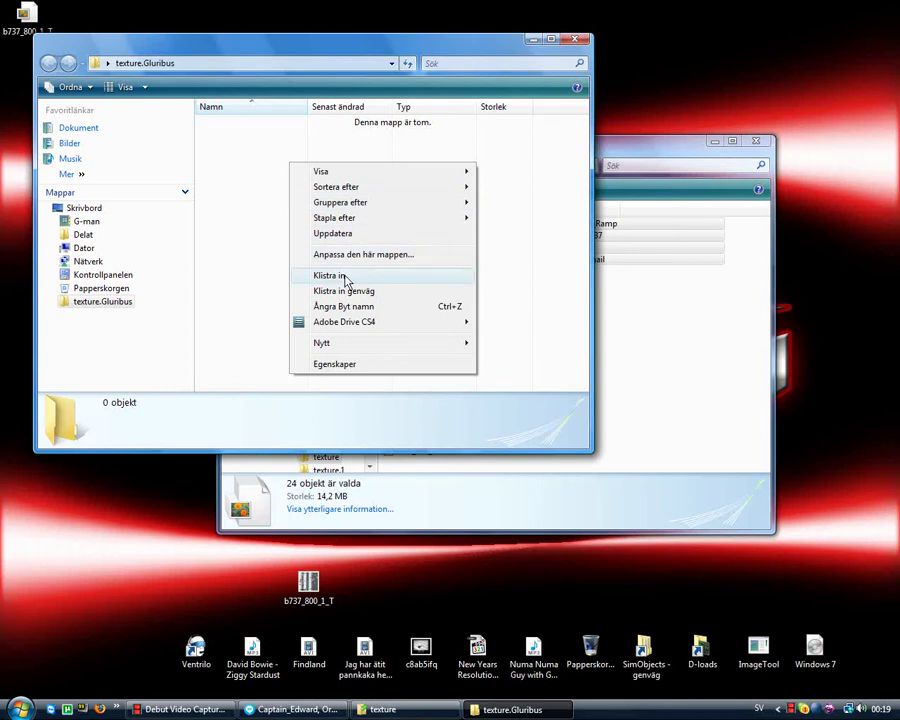
left_click(344, 277)
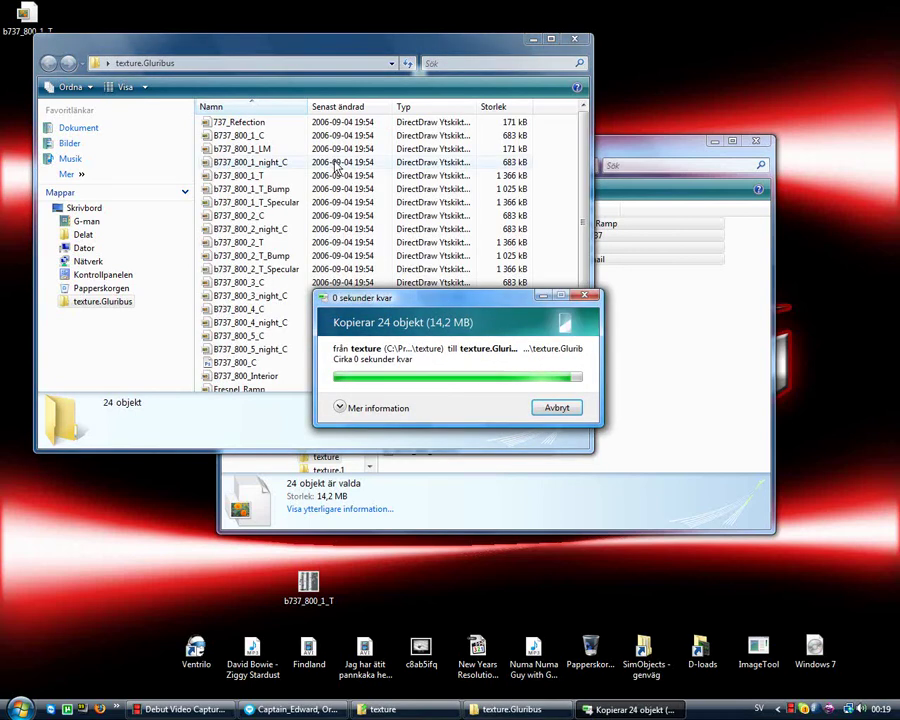
left_click_drag(322, 52, 482, 105)
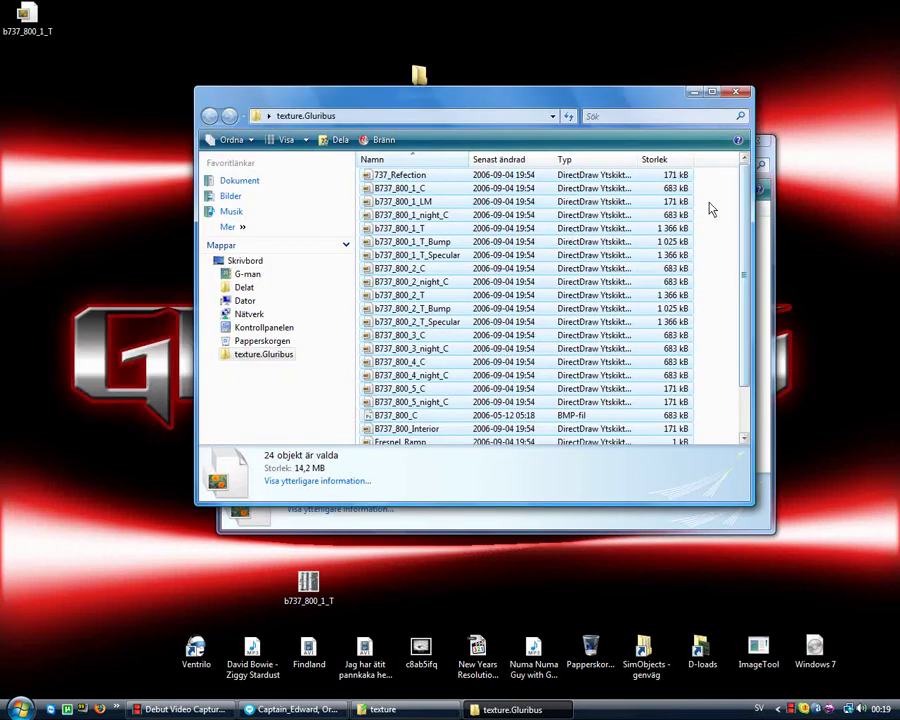
- Drag the desktop b737_800_1_T texture into texture.Gluribus, replacing the older file
left_click(693, 277)
left_click_drag(30, 24, 40, 38)
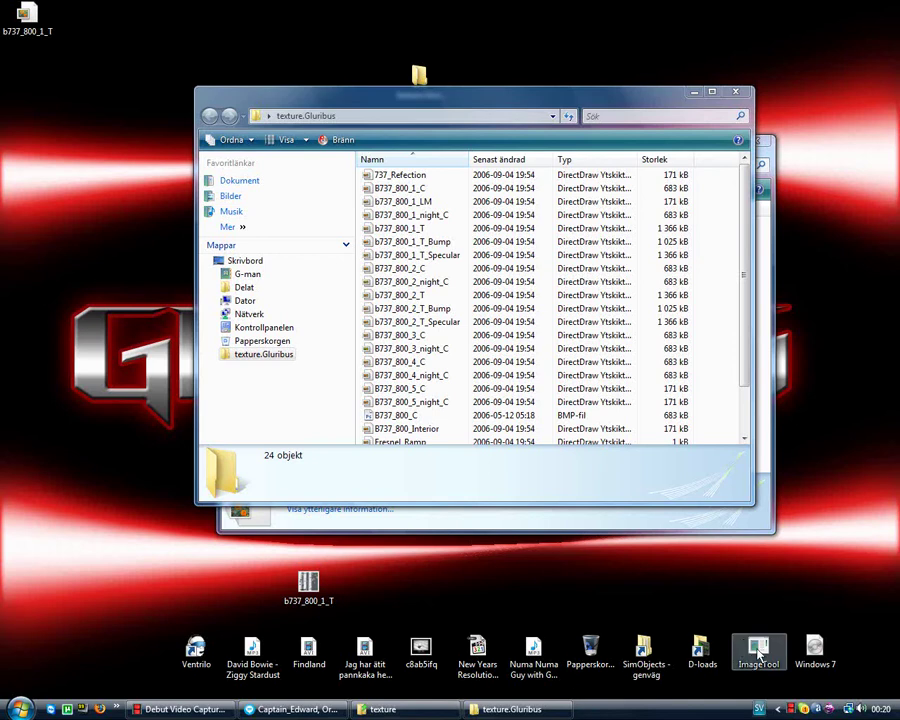
right_click(15, 10)
left_click(22, 10)
mouse_move(22, 10)
left_mouse_down()
mouse_move(714, 312)
mouse_move(554, 340)
left_mouse_up()
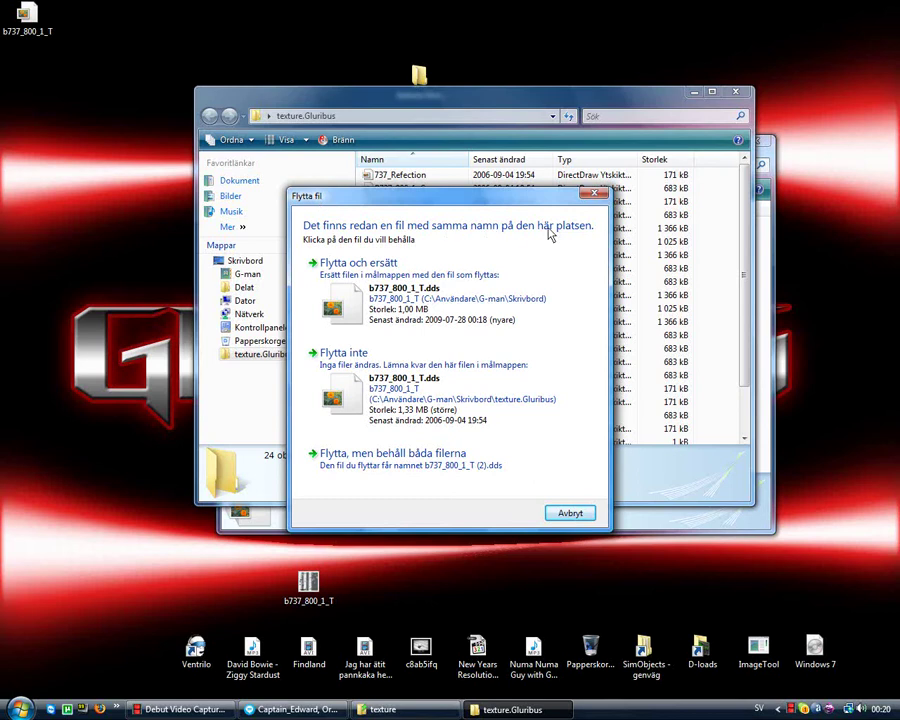
left_click(400, 281)
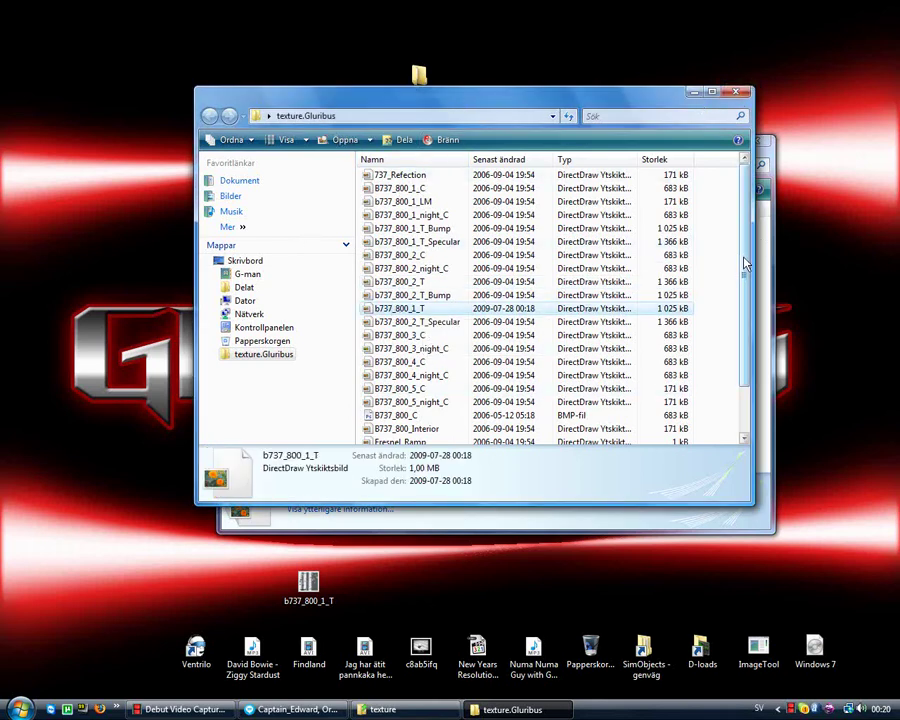
left_click_drag(743, 261, 745, 370)
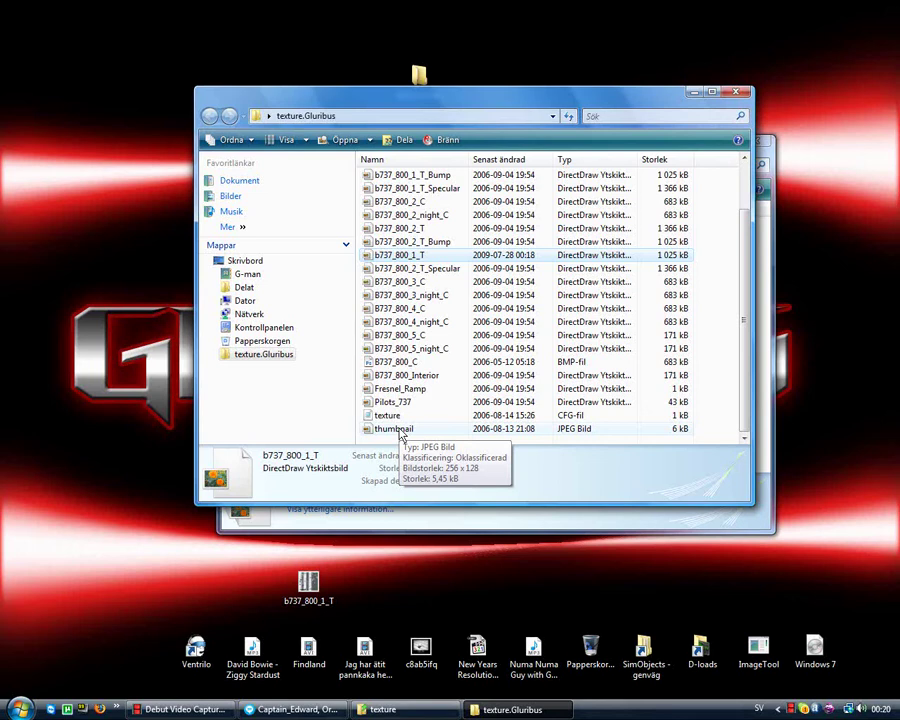
double_click(398, 429)
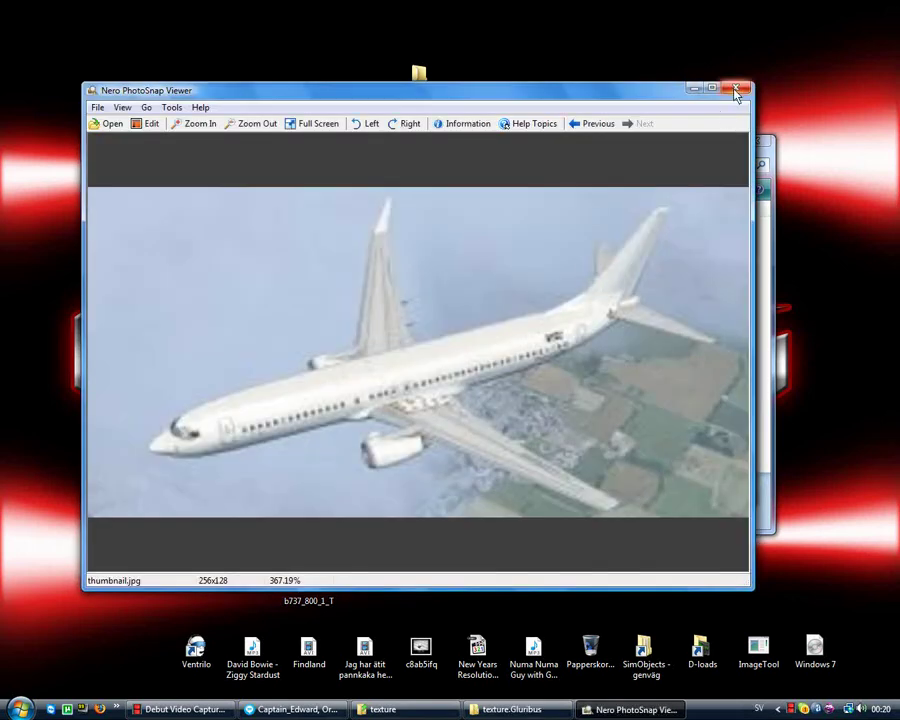
left_click(736, 92)
right_click(420, 429)
mouse_move(466, 181)
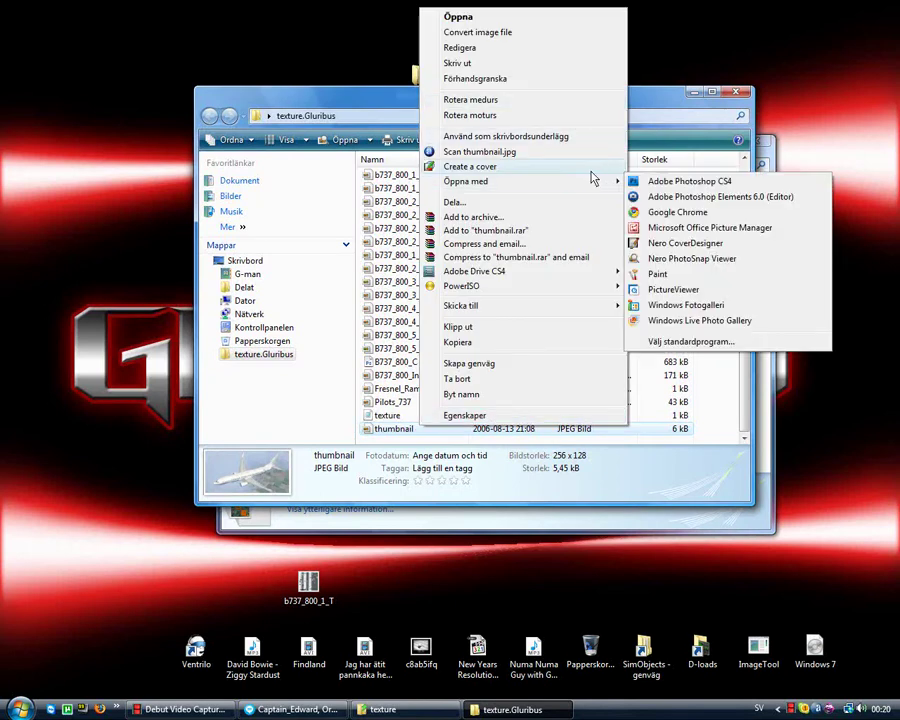
- Add red GLURIBUS text over the 737 in thumbnail.jpg and commit it
left_click(652, 182)
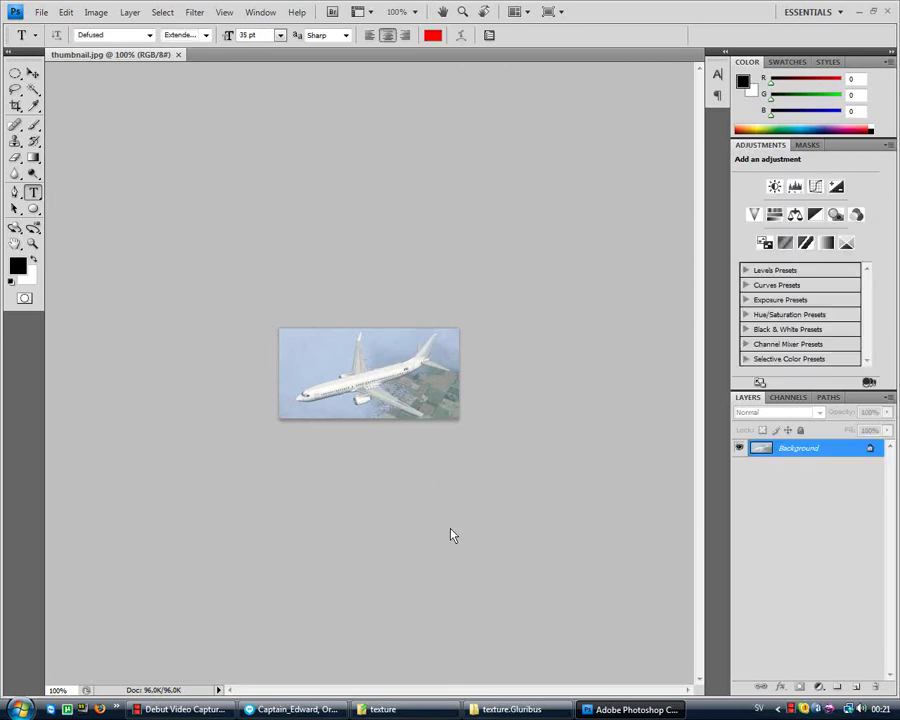
left_click(363, 376)
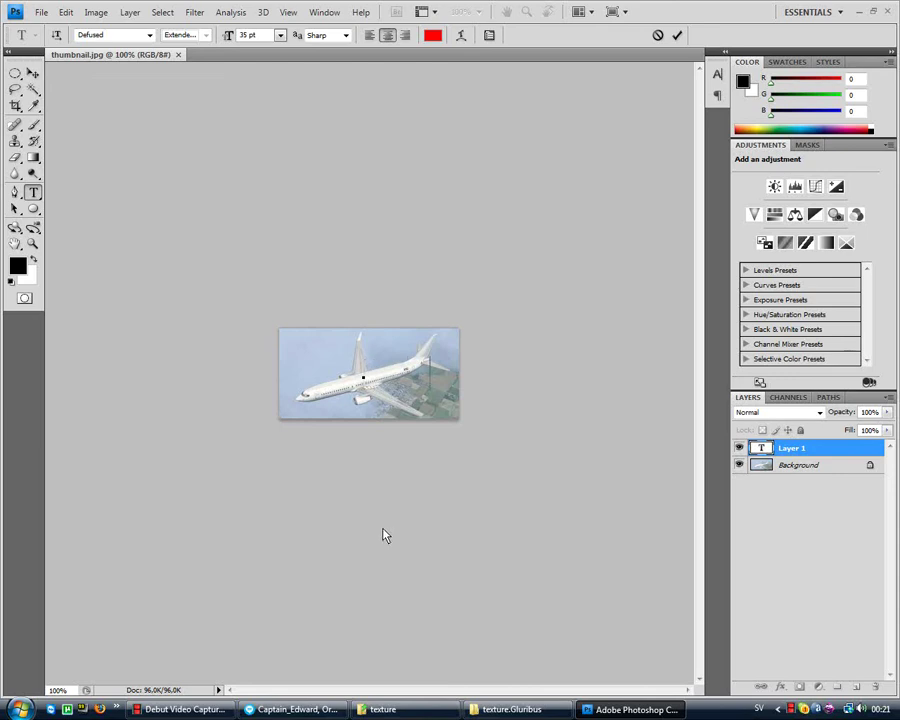
key("ctrl+shift+u")
left_click(813, 452)
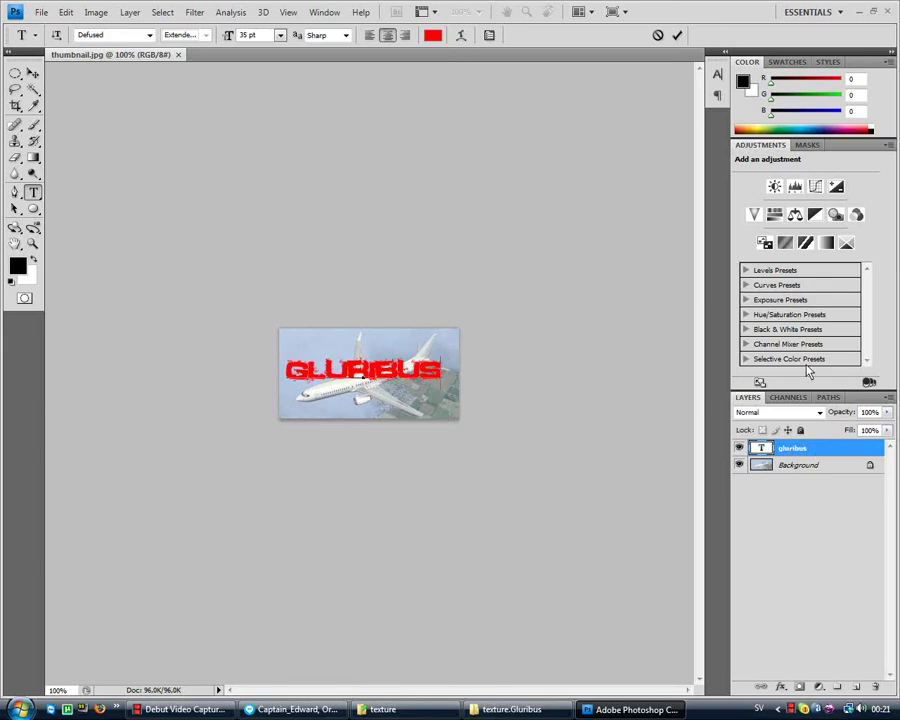
- Give GLURIBUS shadows, glows, bevel with contour and texture, overlays and stroke in Layer Style
right_click(791, 453)
left_click(678, 56)
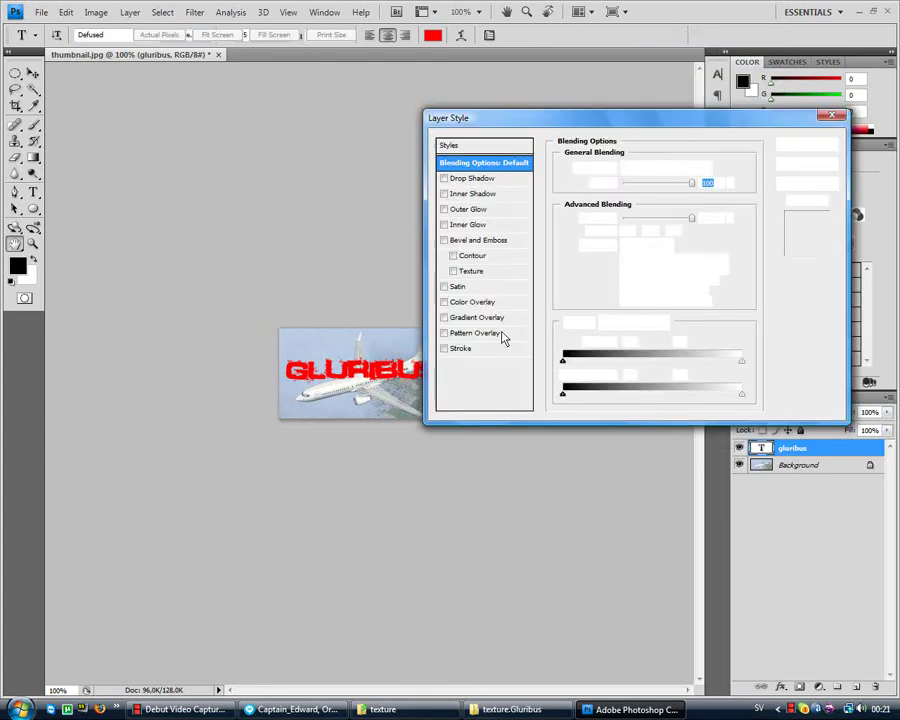
left_click(445, 178)
left_click(445, 209)
left_click(460, 225)
left_click(455, 240)
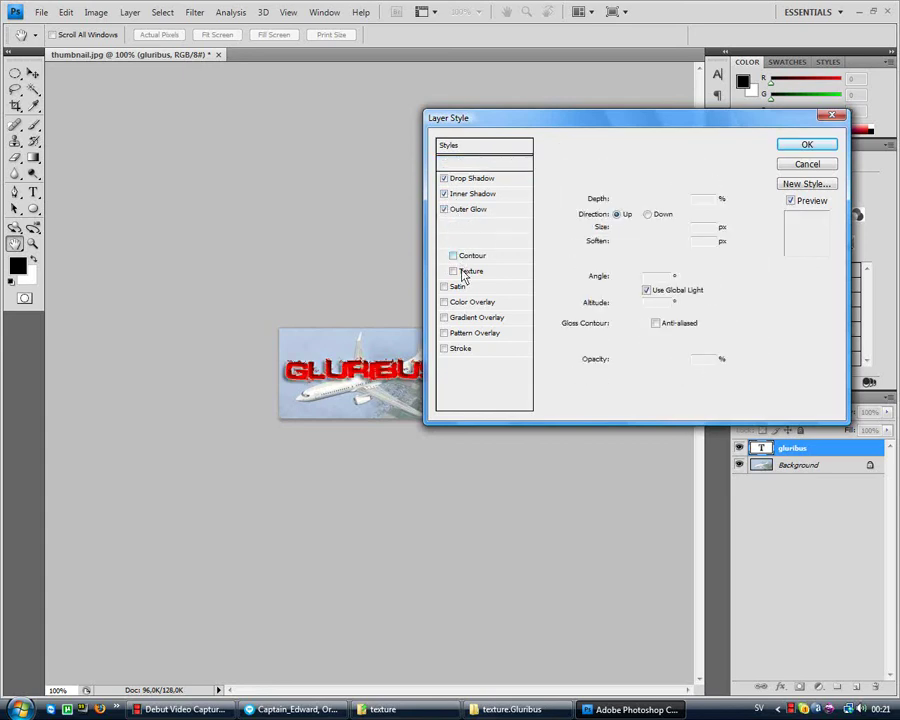
left_click(470, 256)
left_click(444, 287)
left_click(444, 317)
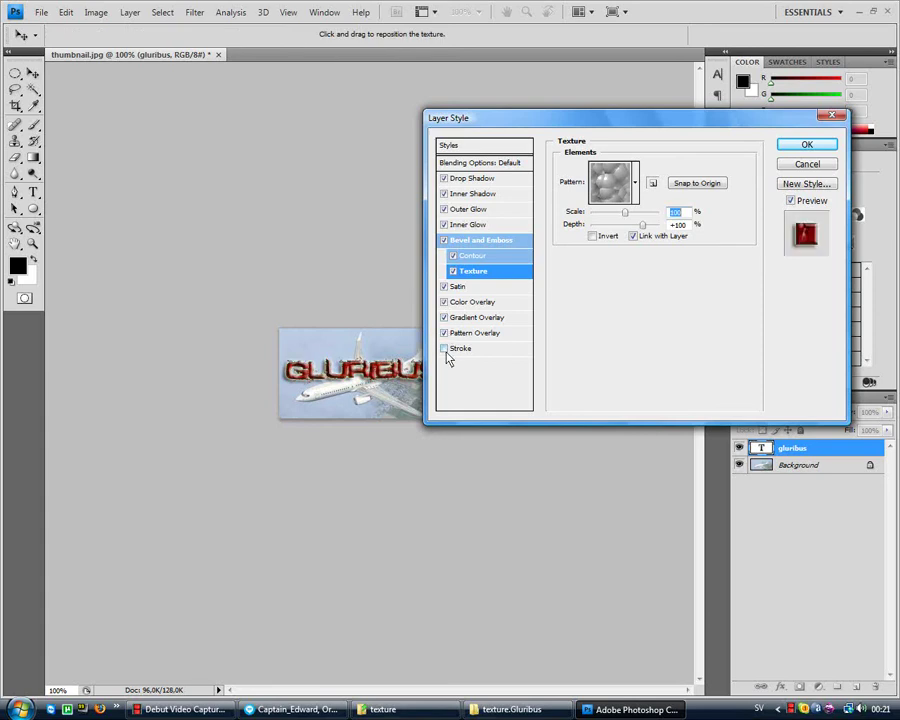
left_click(444, 348)
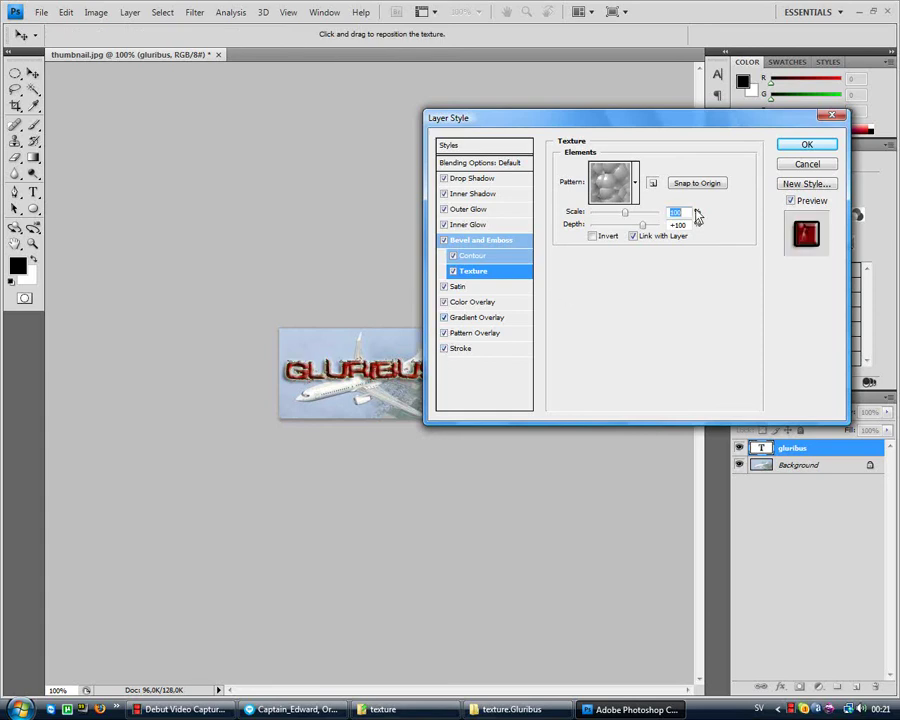
left_click(807, 146)
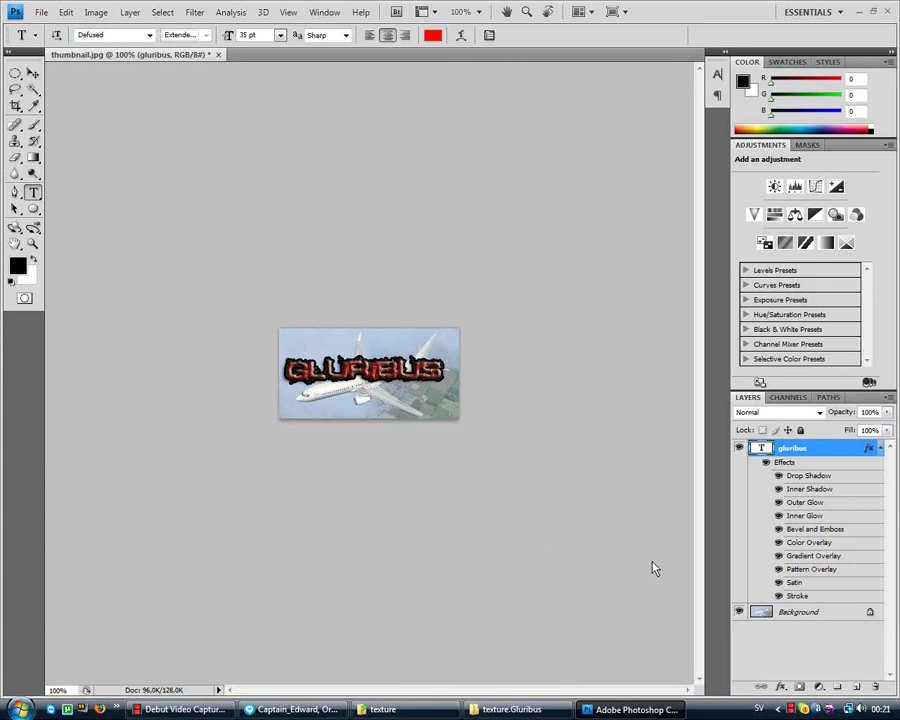
- Save the image as JPEG over thumbnail.jpg, then close Photoshop
left_click(42, 12)
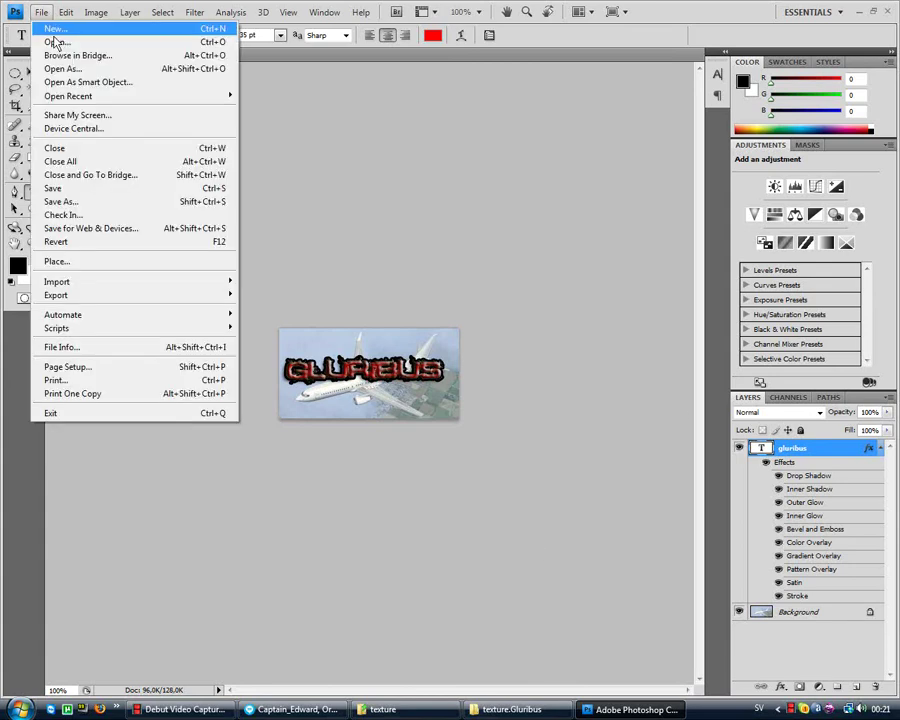
left_click(66, 201)
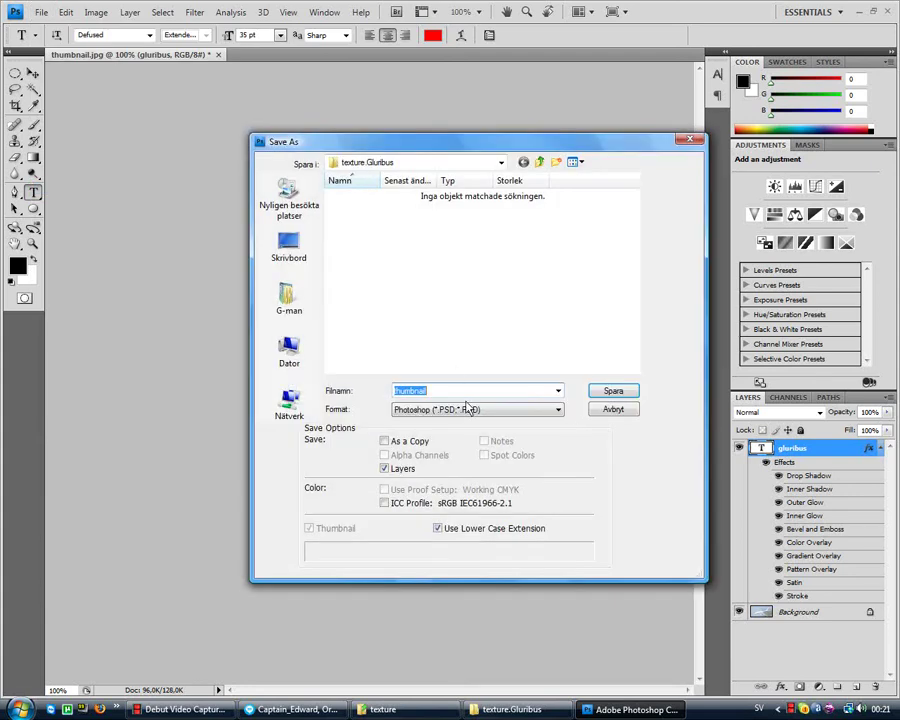
left_click(468, 409)
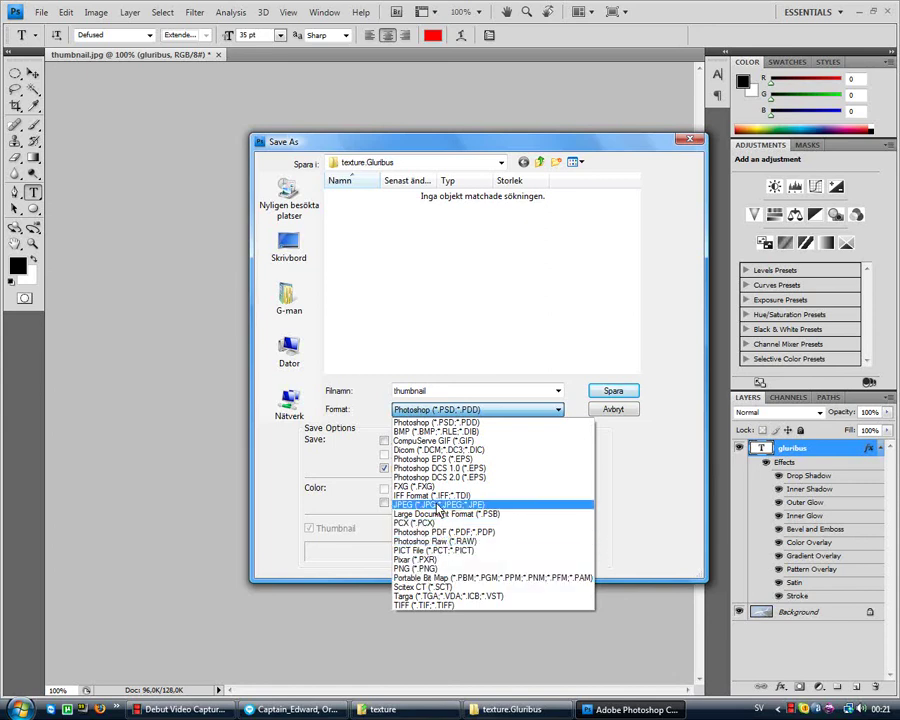
left_click(437, 505)
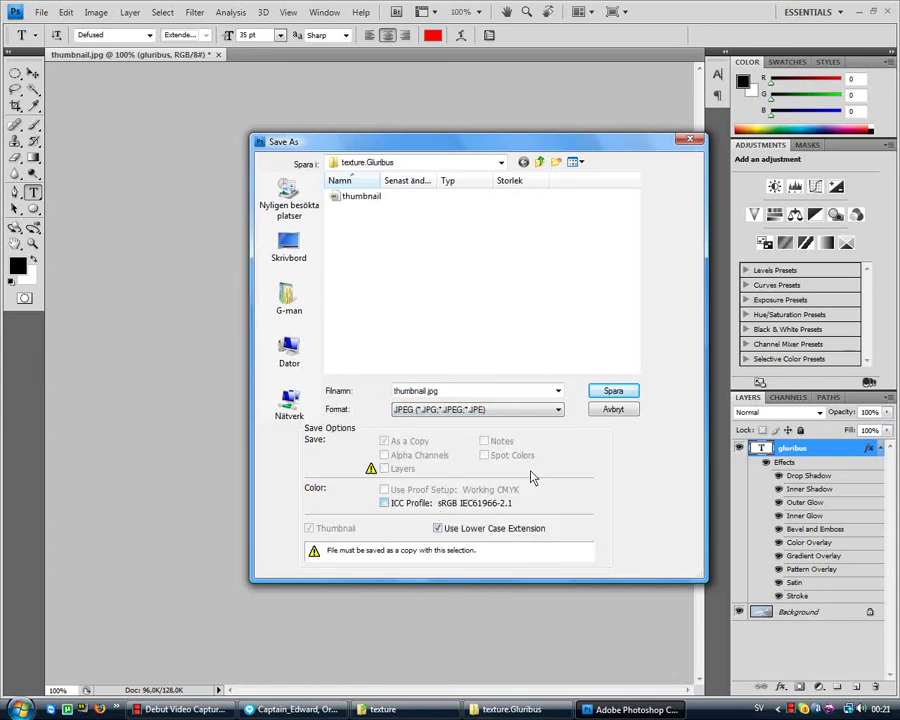
left_click(610, 394)
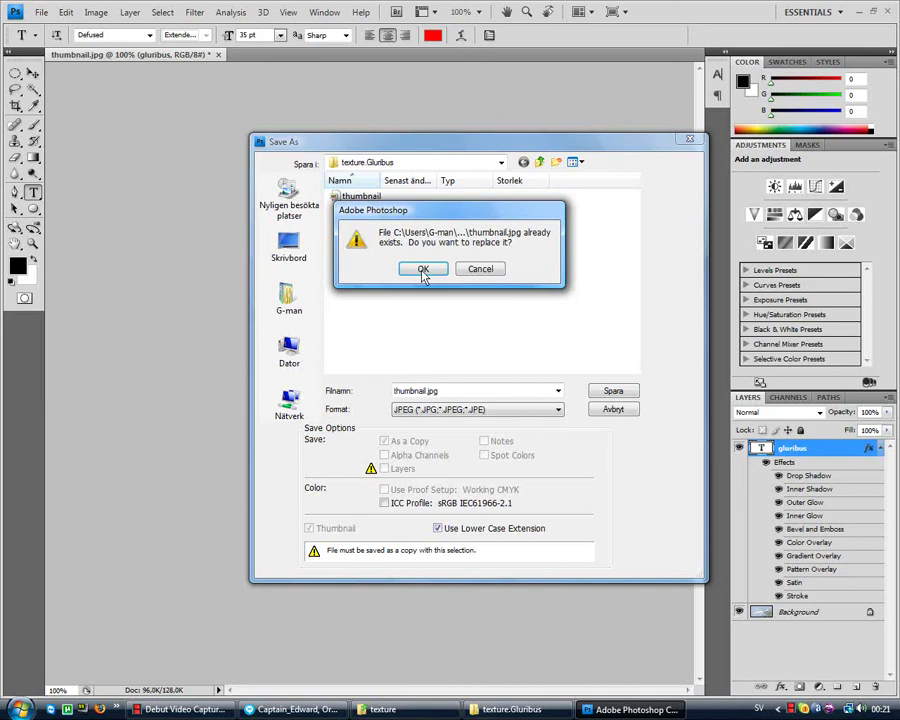
left_click(426, 269)
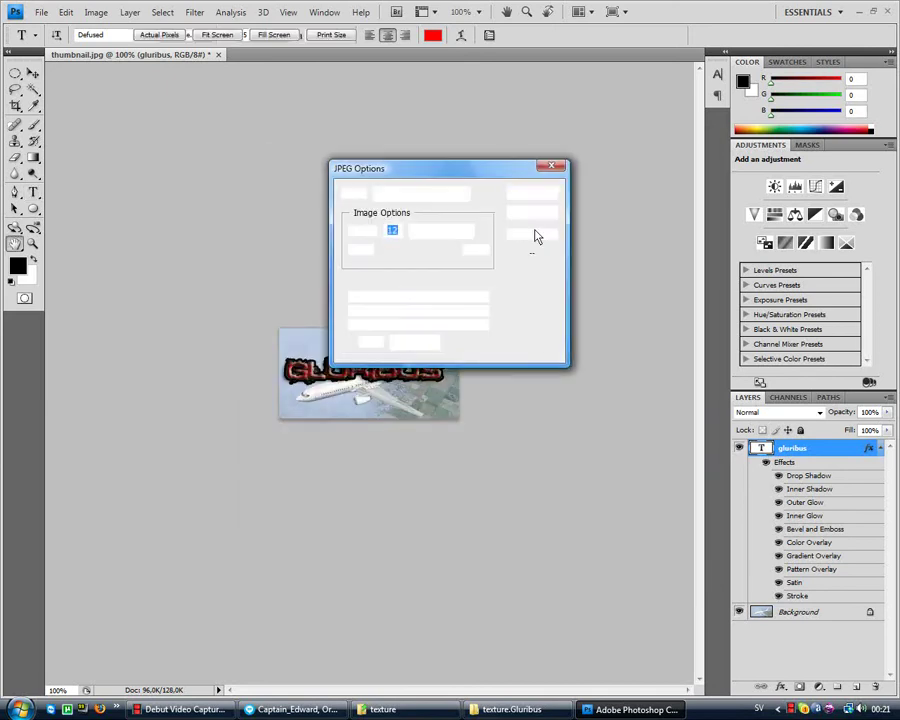
left_click(531, 194)
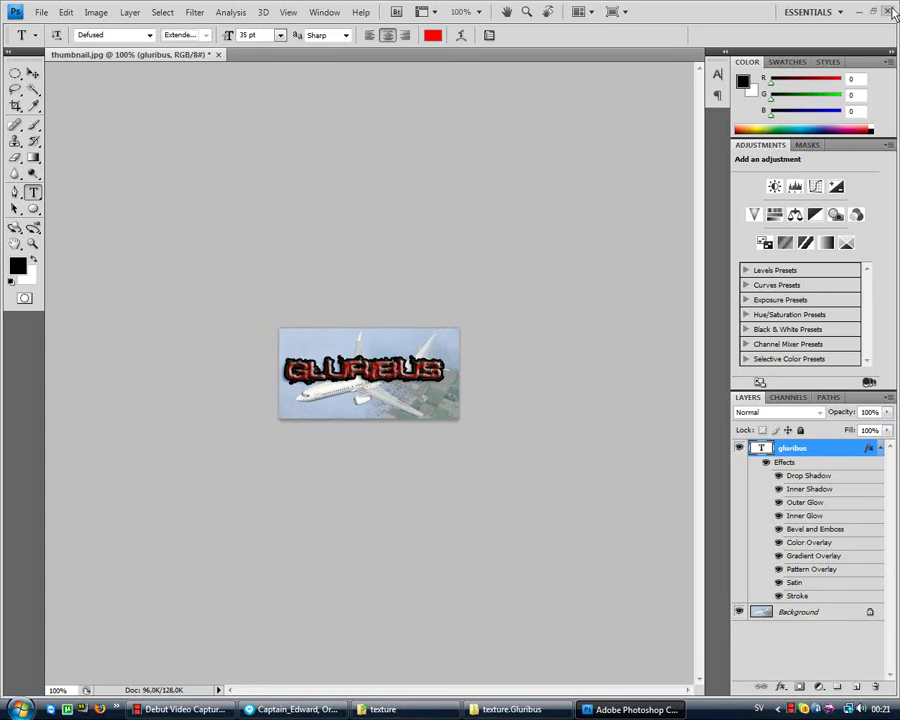
left_click(887, 12)
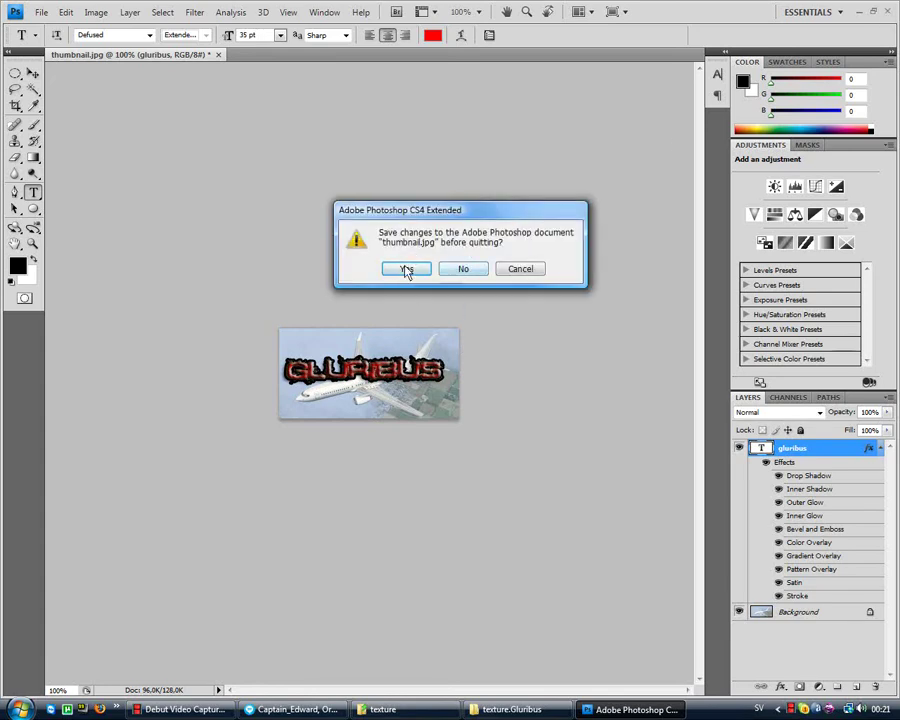
- Answer the quit prompt, preview thumbnail.jpg's GLURIBUS banner, then close the texture.Gluribus window
left_click(451, 274)
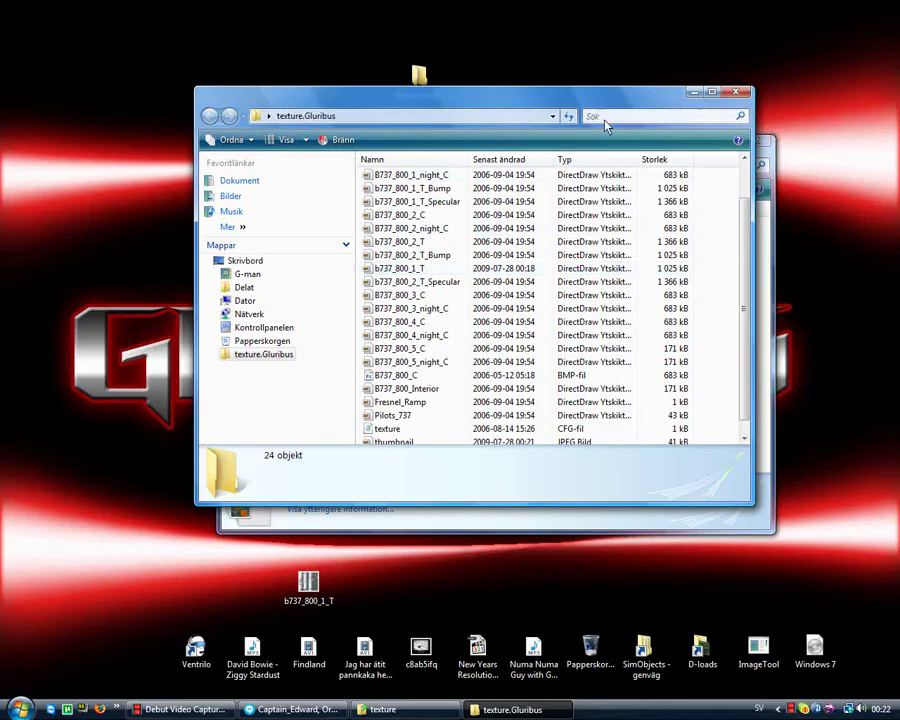
left_click_drag(607, 115, 611, 242)
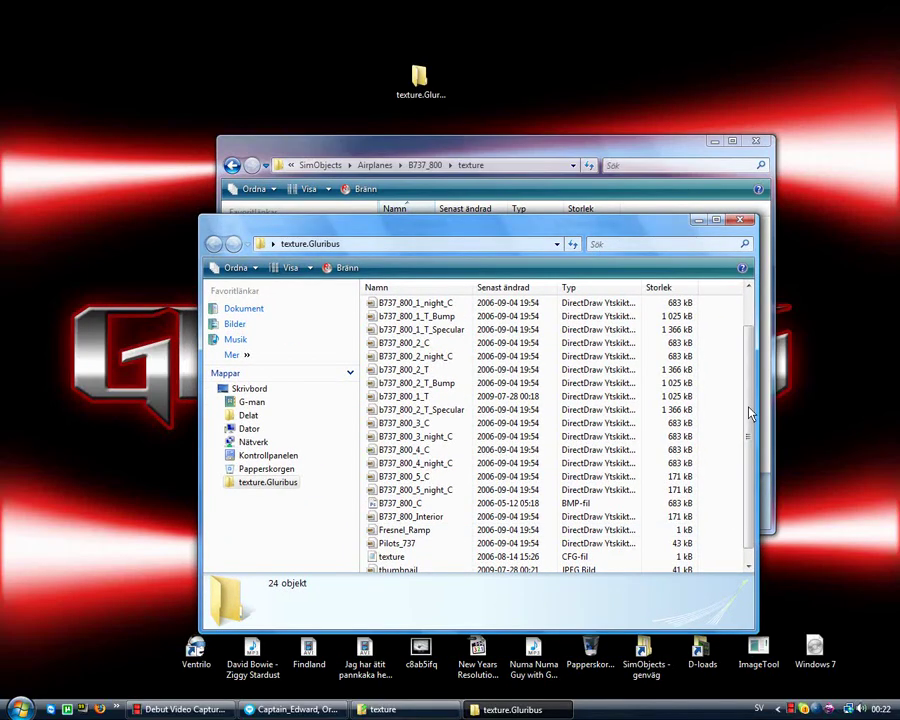
left_click(410, 571)
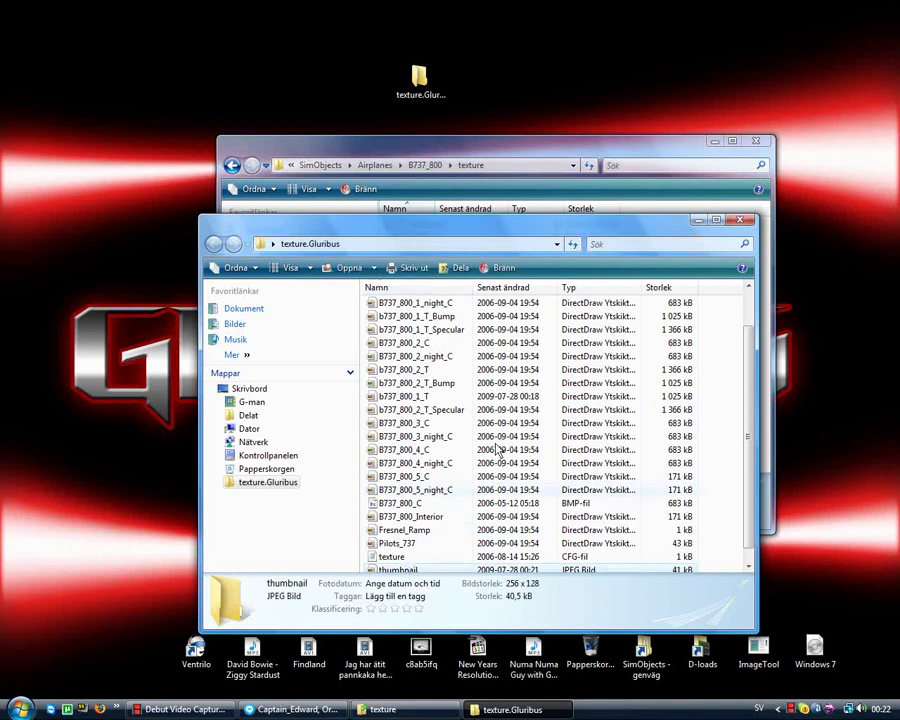
key("Return")
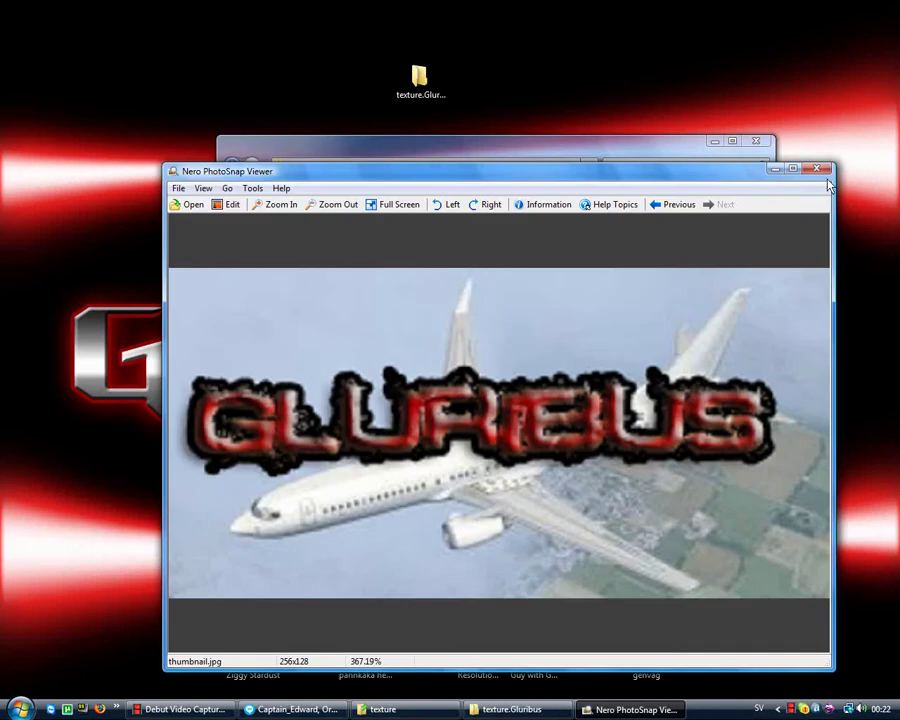
left_click(817, 170)
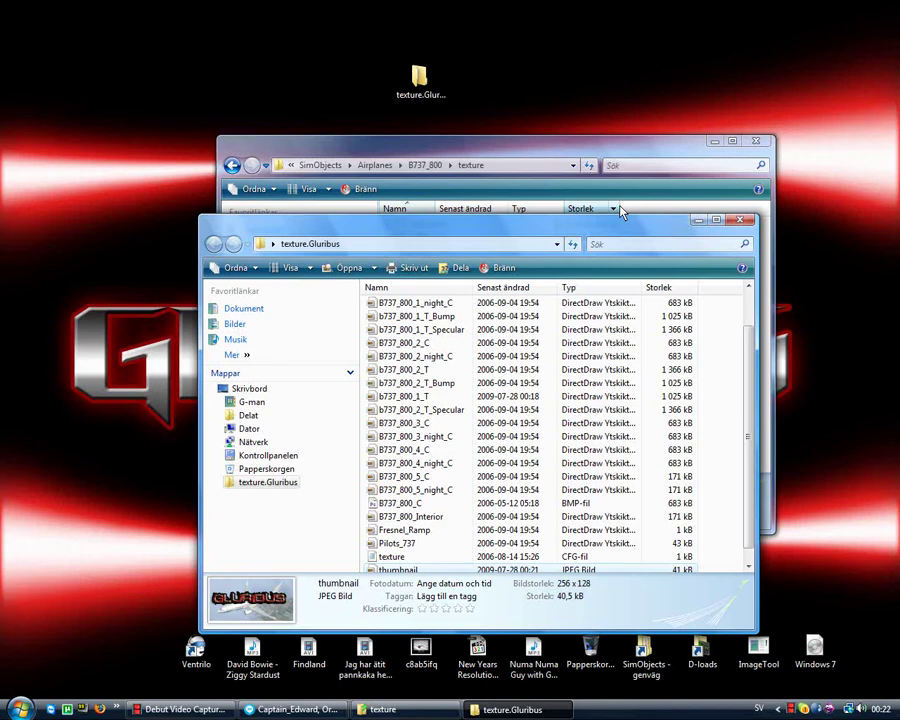
left_click(743, 224)
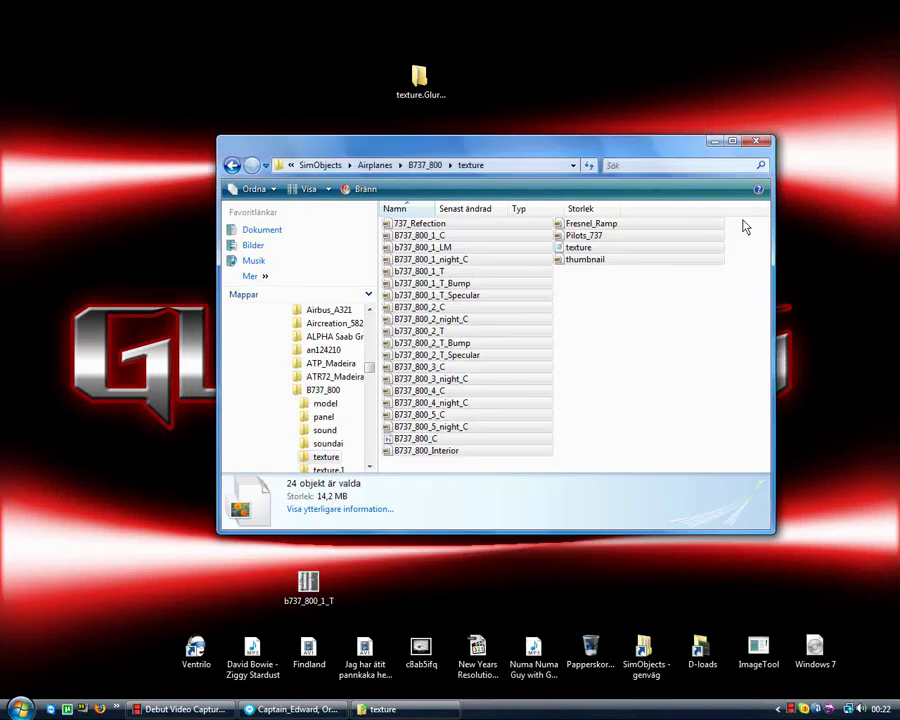
- Open the B737_800 aircraft.cfg in Notepad and copy its [fltsim.0] Paint1 block
left_click(231, 166)
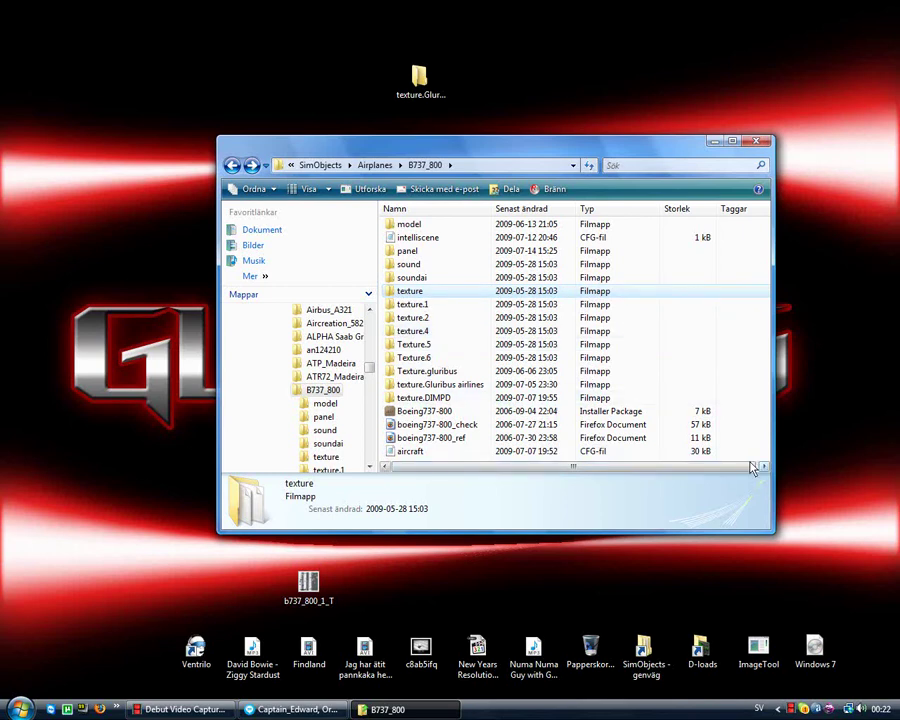
right_click(418, 457)
left_click(498, 190)
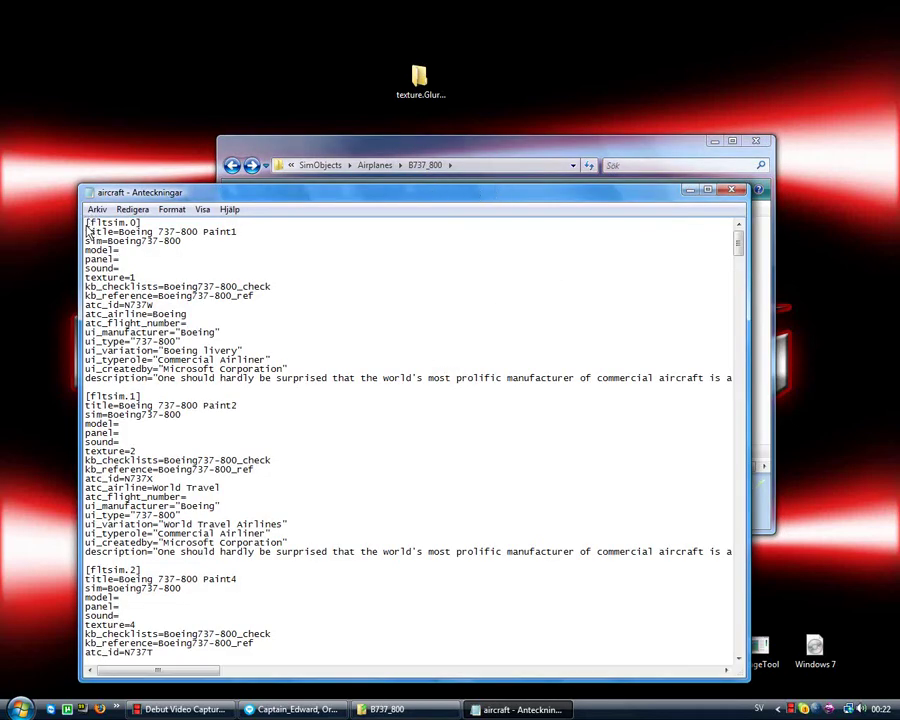
mouse_move(86, 224)
left_mouse_down()
mouse_move(363, 381)
mouse_move(157, 384)
left_mouse_up()
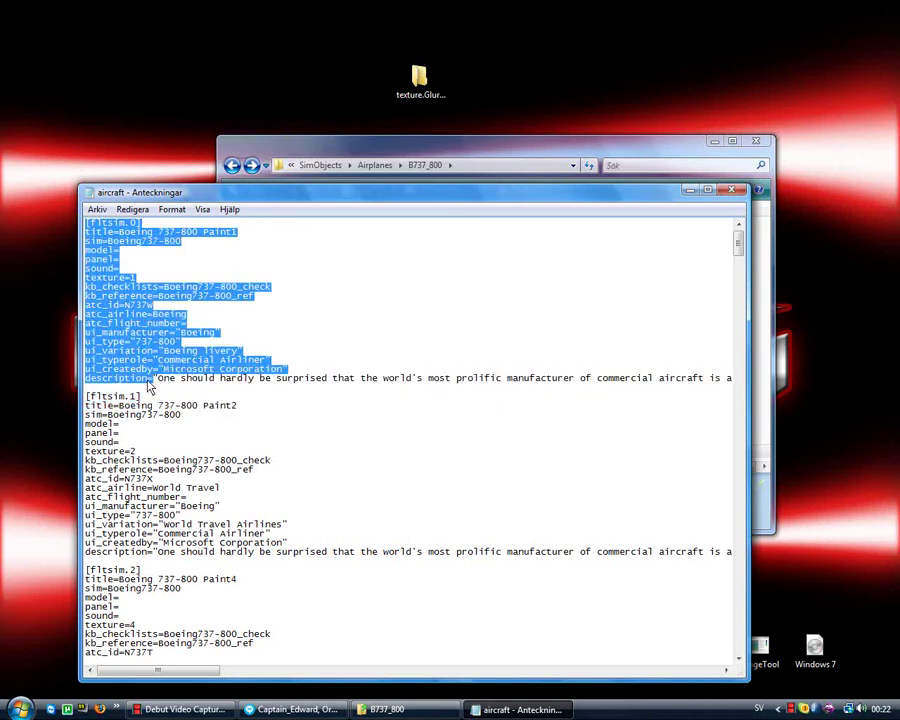
right_click(128, 384)
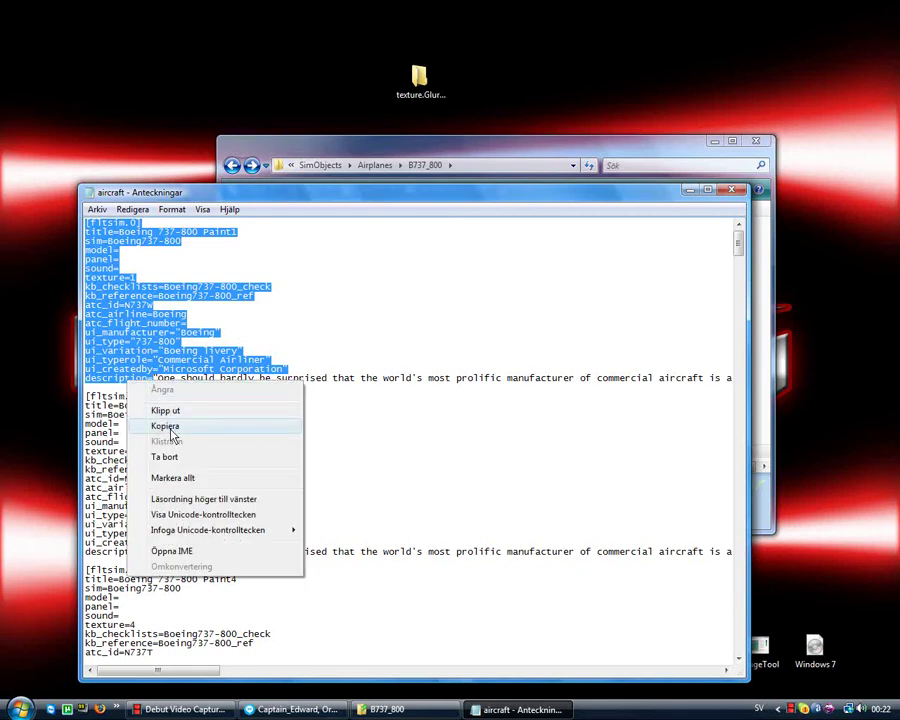
left_click(176, 427)
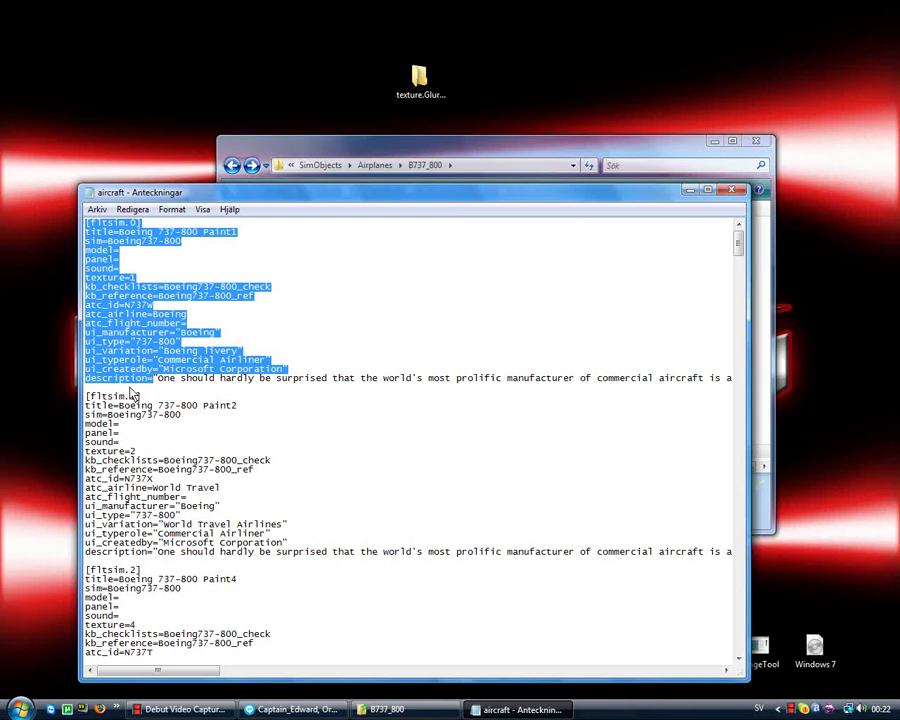
- Paste the copied [fltsim.0] block into a new blank Notepad document beside aircraft.cfg
left_click(10, 710)
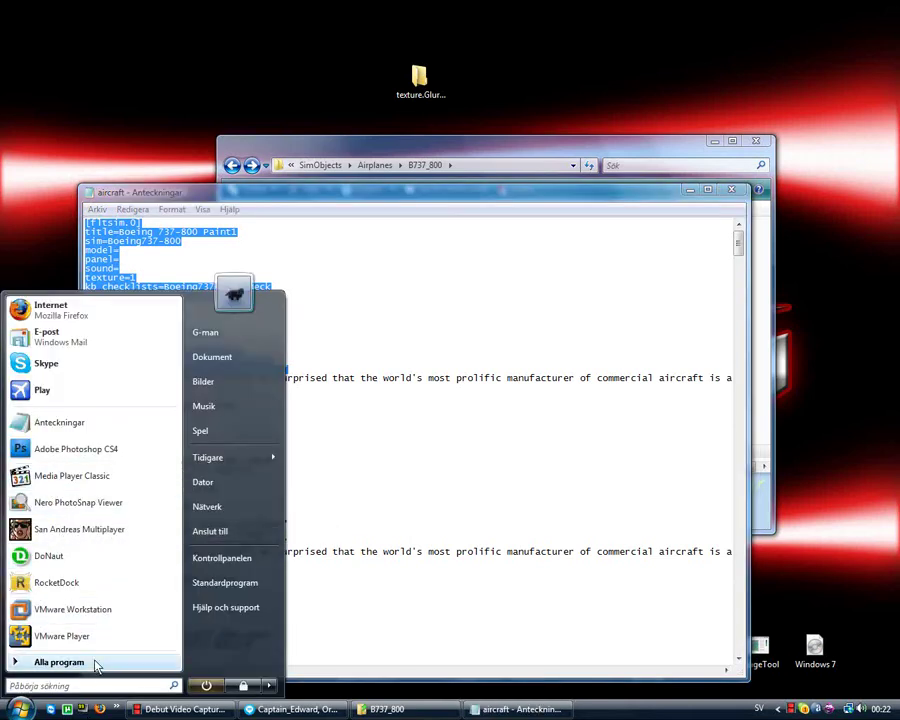
left_click(60, 661)
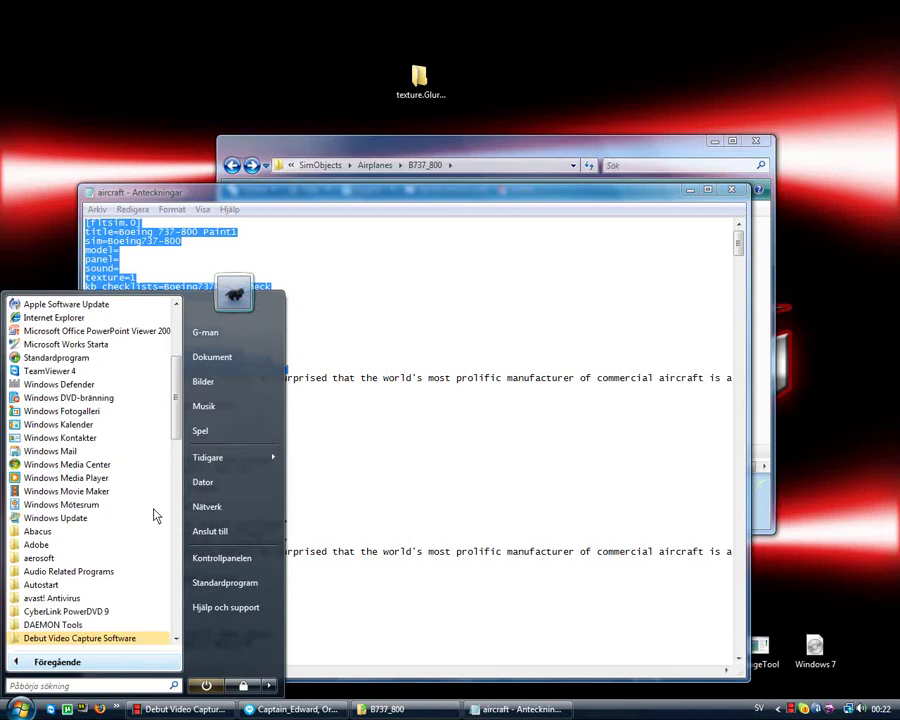
left_click(60, 665)
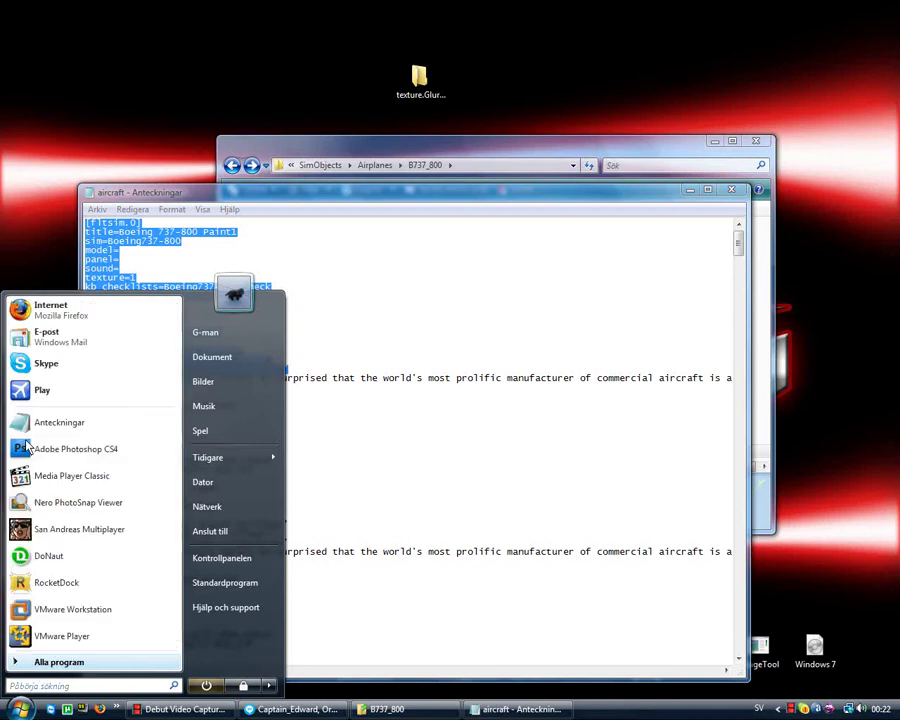
left_click(84, 432)
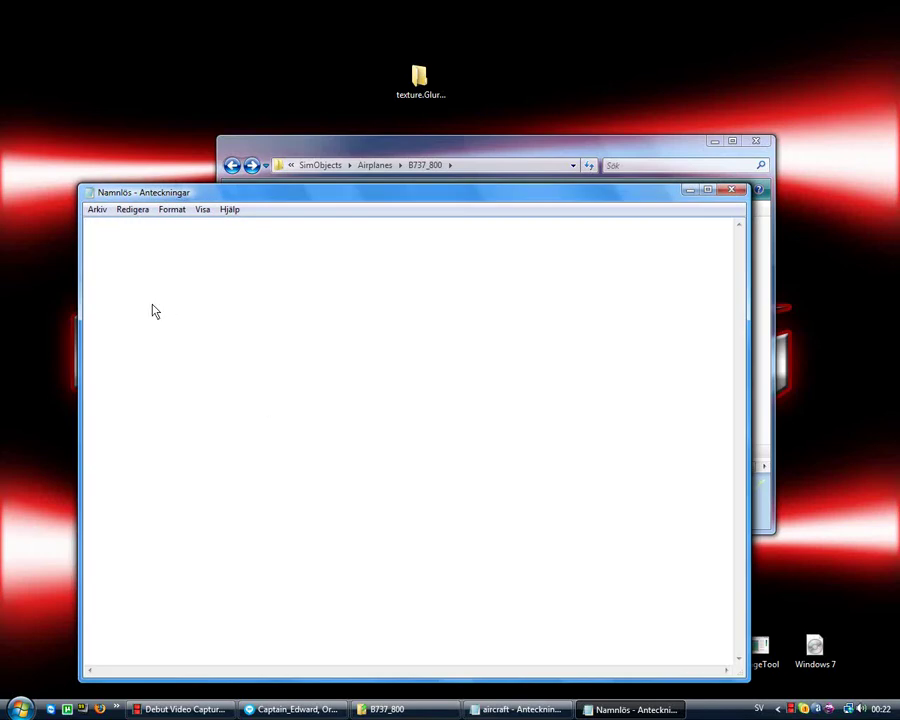
key("ctrl+v")
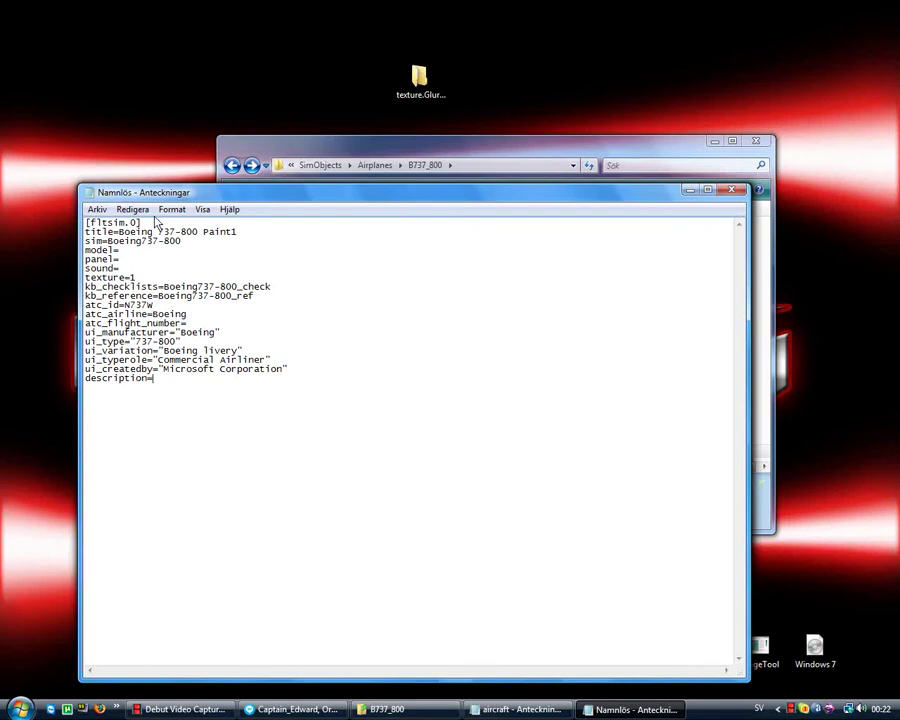
mouse_move(162, 193)
left_mouse_down()
mouse_move(349, 305)
mouse_move(415, 199)
left_mouse_up()
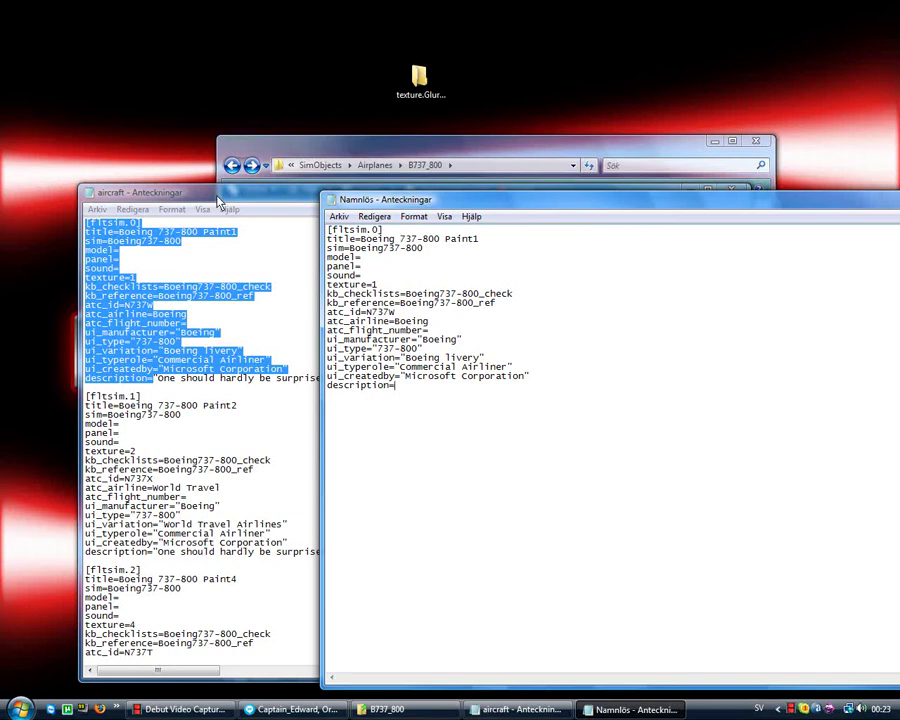
- Scroll aircraft.cfg down to the last entry, [fltsim.8] DIMPD, then close the file
left_click_drag(218, 203, 256, 53)
mouse_move(777, 82)
left_mouse_down()
mouse_move(757, 231)
mouse_move(786, 105)
mouse_move(773, 165)
left_mouse_up()
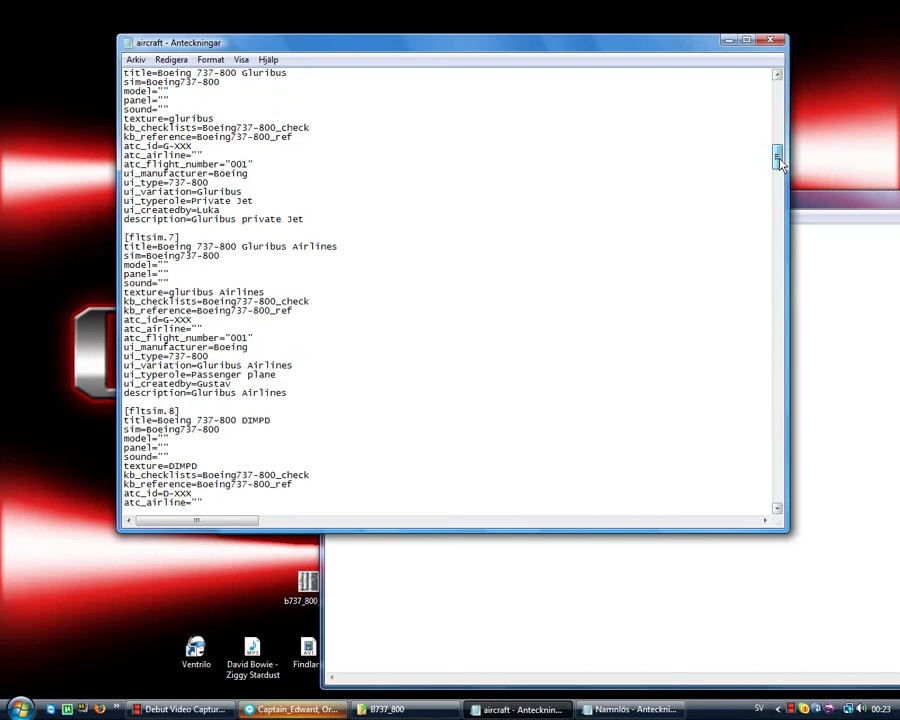
left_click_drag(773, 163, 783, 153)
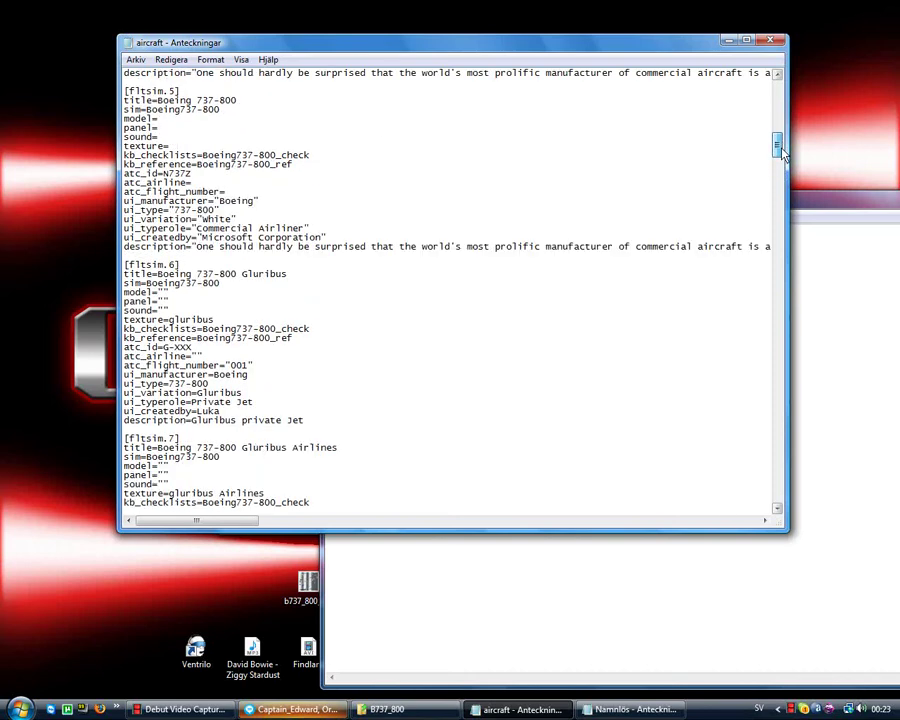
left_click_drag(782, 153, 779, 177)
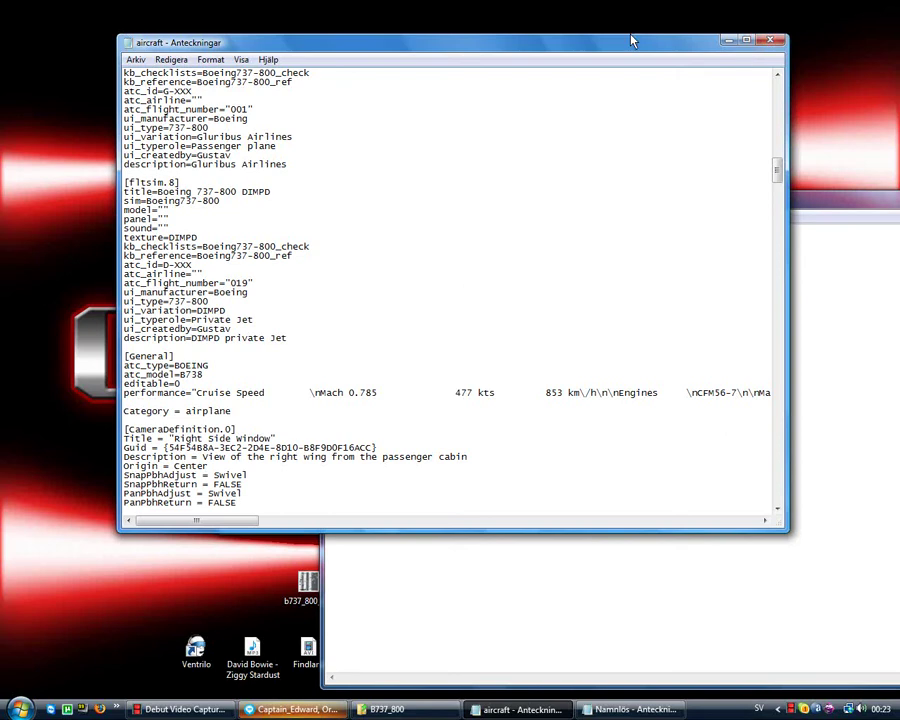
left_click_drag(747, 44, 747, 48)
left_click(772, 45)
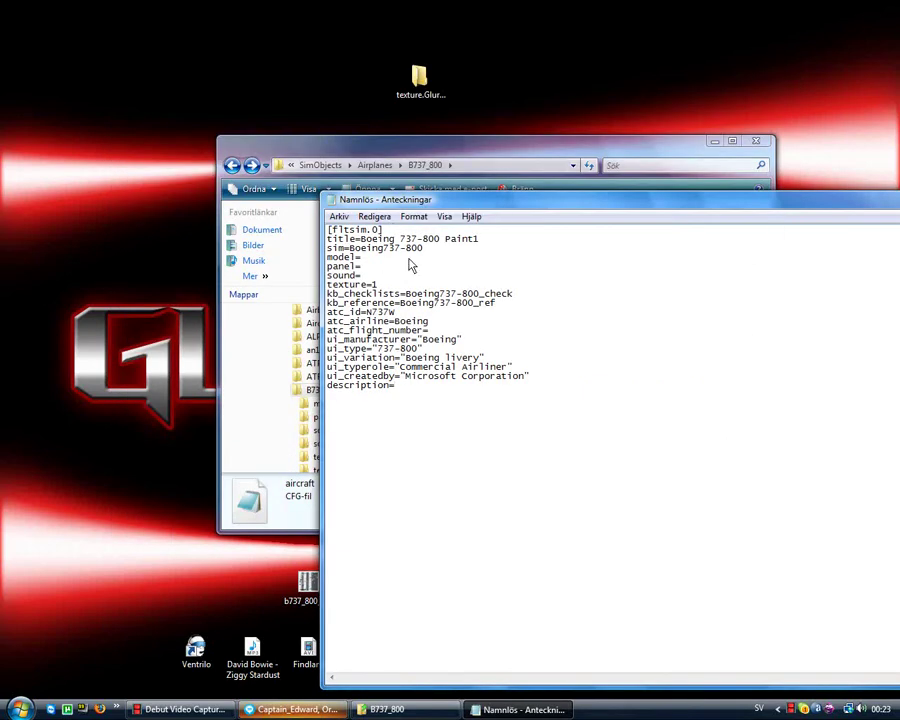
- Renumber the copied entry to [fltsim.9] and remove Paint1 from its title line
type("9")
mouse_move(447, 241)
left_mouse_down()
mouse_move(482, 242)
mouse_move(455, 248)
left_mouse_up()
key("Delete")
type("Gluribus")
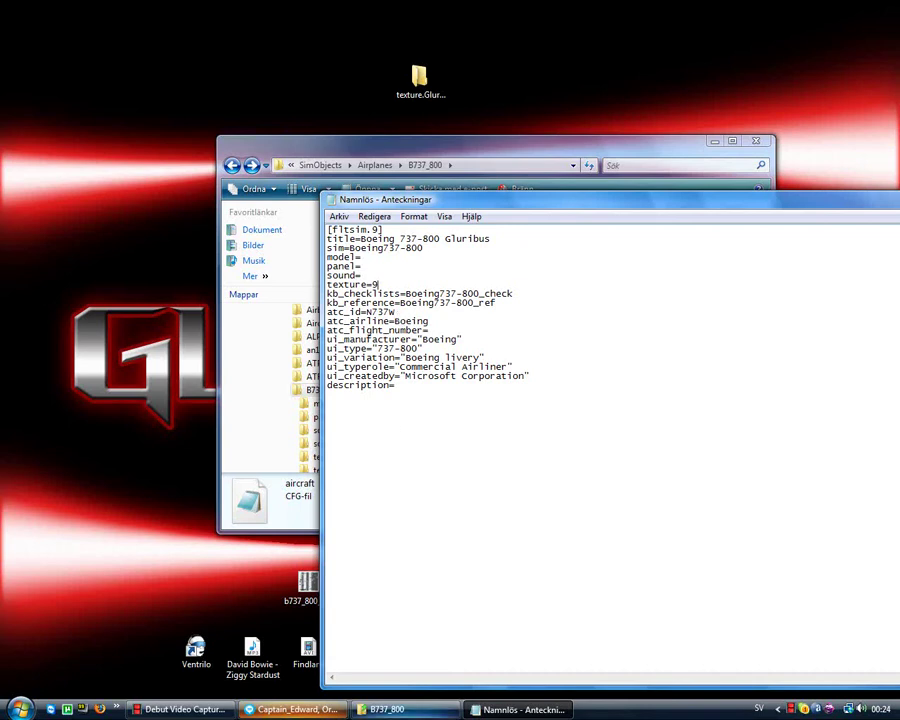
- Reopen aircraft.cfg from the B737_800 folder for reference, then return to the untitled entry
left_click(416, 146)
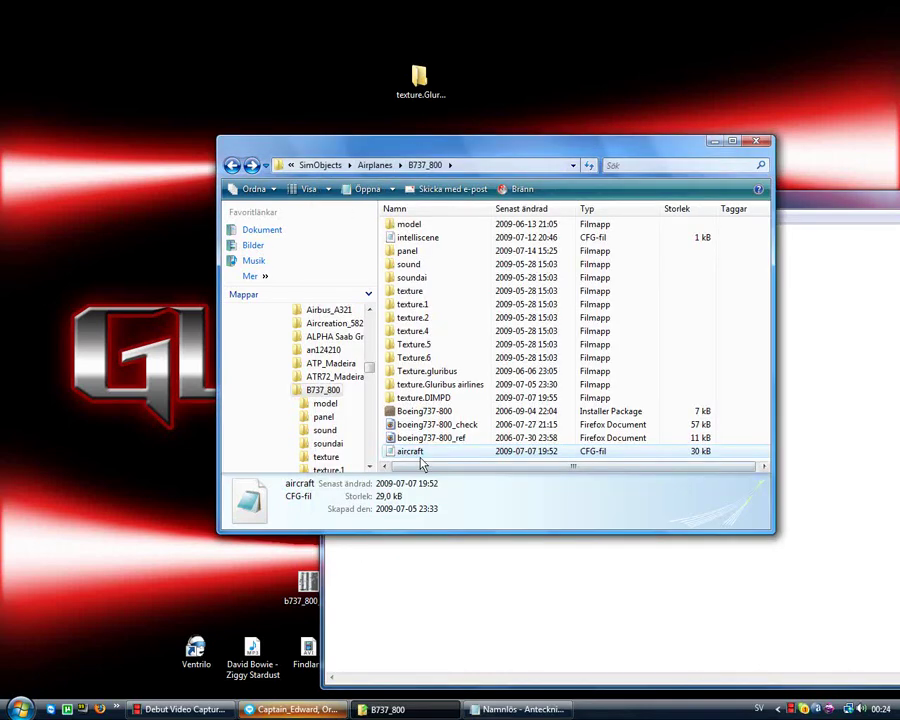
double_click(425, 459)
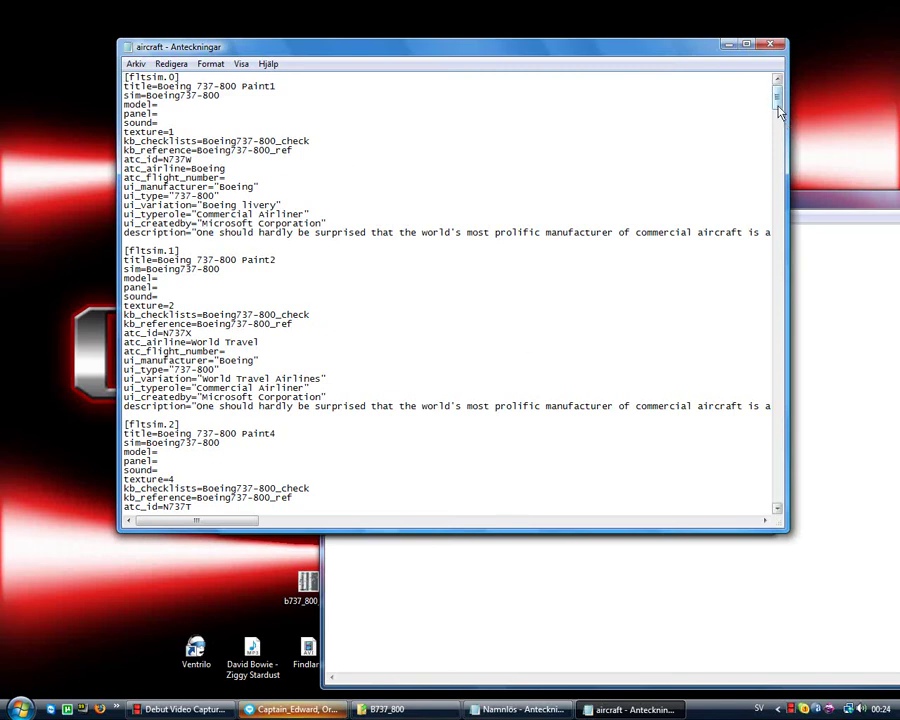
scroll(755, 180, "down", 15)
scroll(748, 220, "down", 15)
scroll(748, 240, "down", 10)
scroll(749, 245, "up", 5)
scroll(752, 239, "up", 2)
scroll(760, 220, "up", 15)
left_click_drag(776, 198, 776, 180)
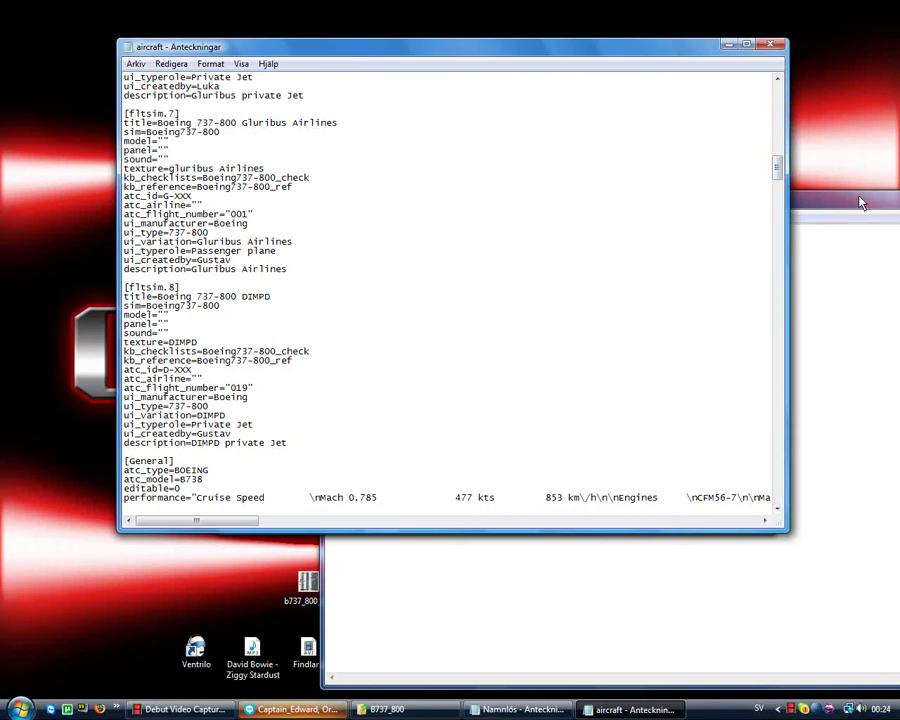
left_click(860, 203)
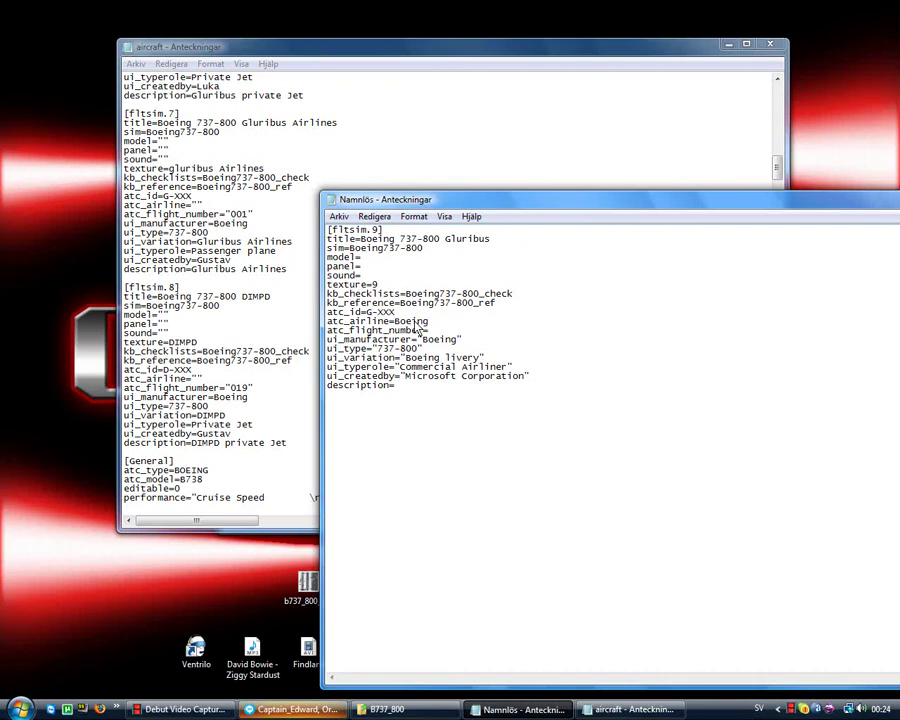
- Change the entry's ui_variation value to Black Logic Airlines
key("Up")
key("Up")
left_click_drag(480, 358, 405, 358)
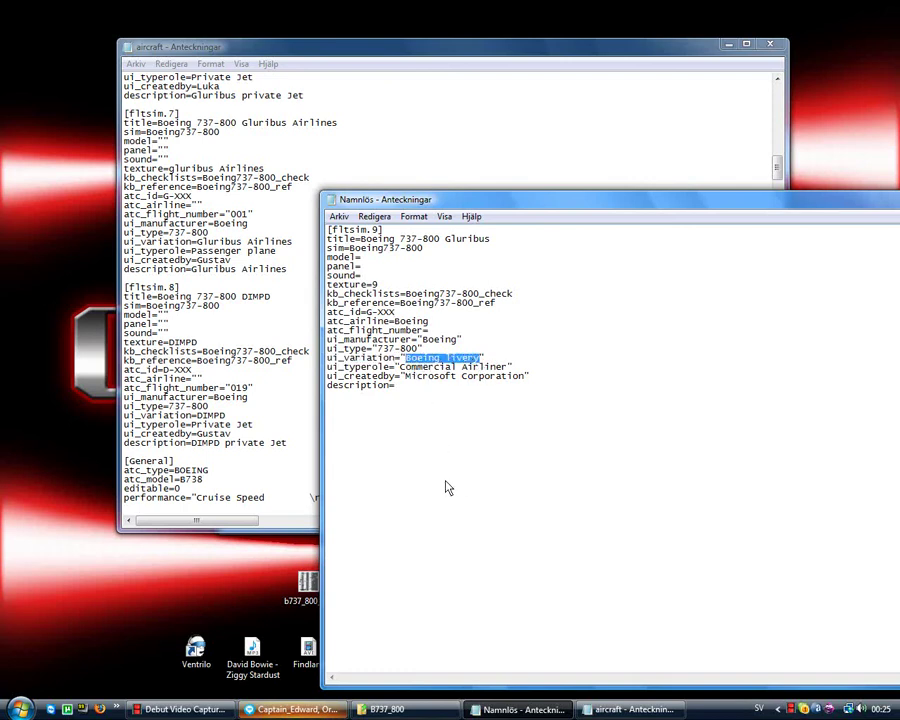
type("Blac")
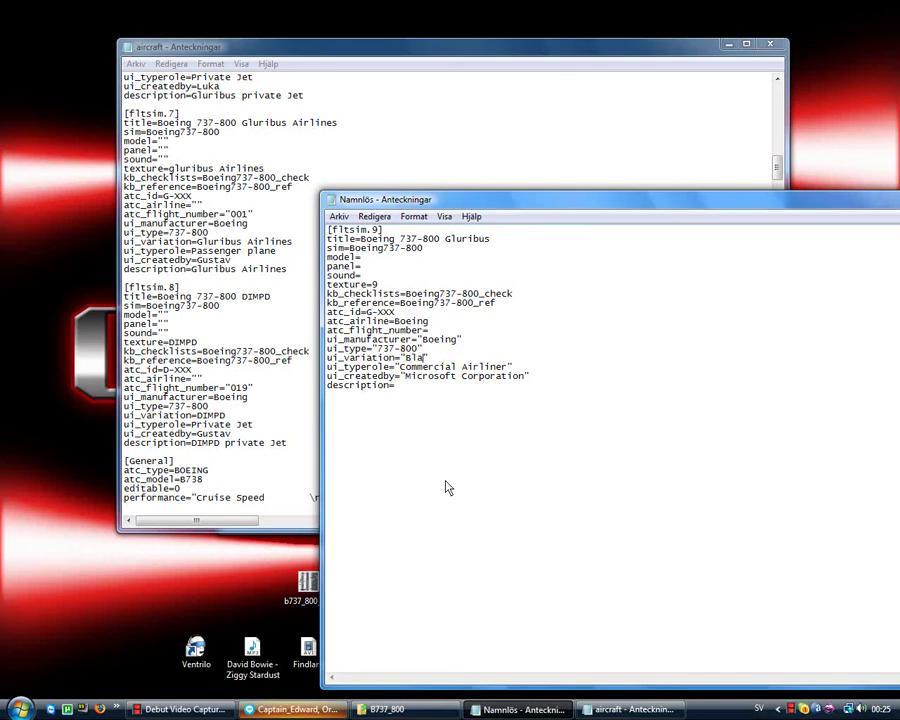
type("k Logic Airlines")
- Replace the ui_typerole value Commercial Airliner with Private jet
left_click(508, 376)
key("shift+Home")
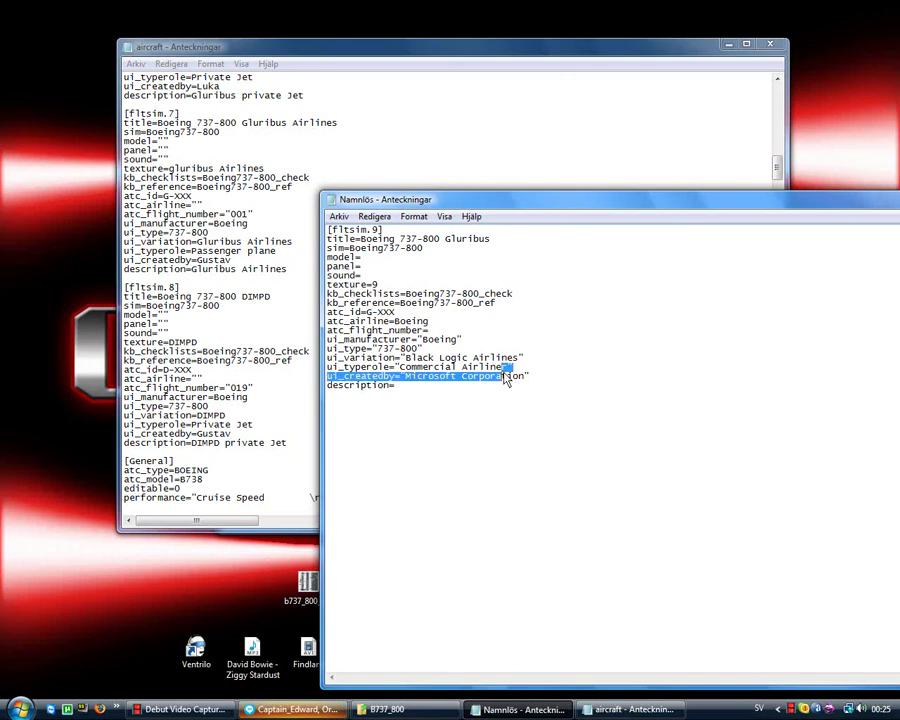
left_click(508, 376)
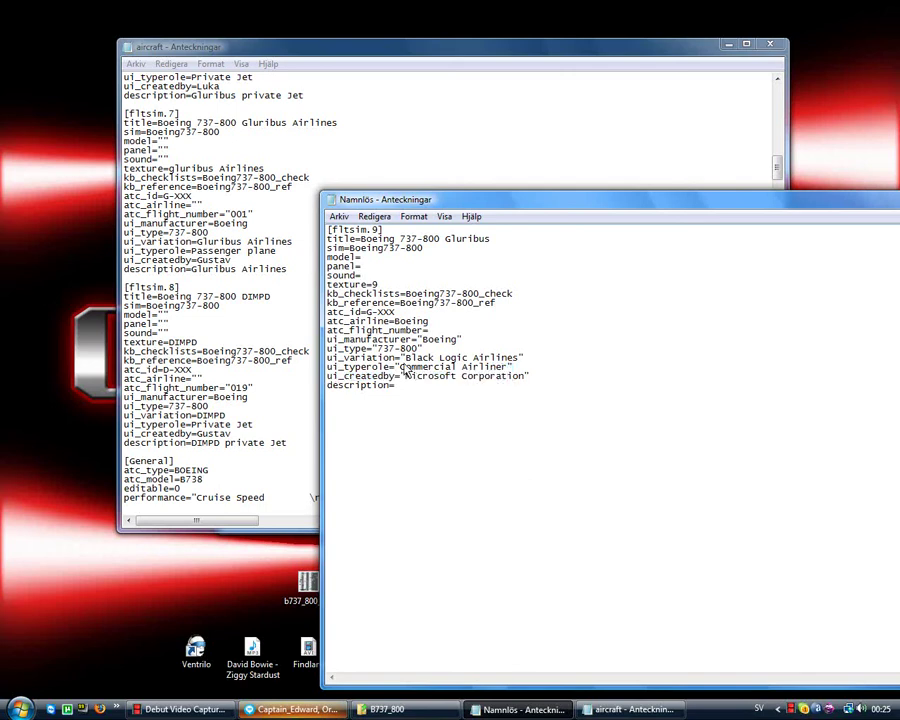
left_click_drag(400, 368, 508, 368)
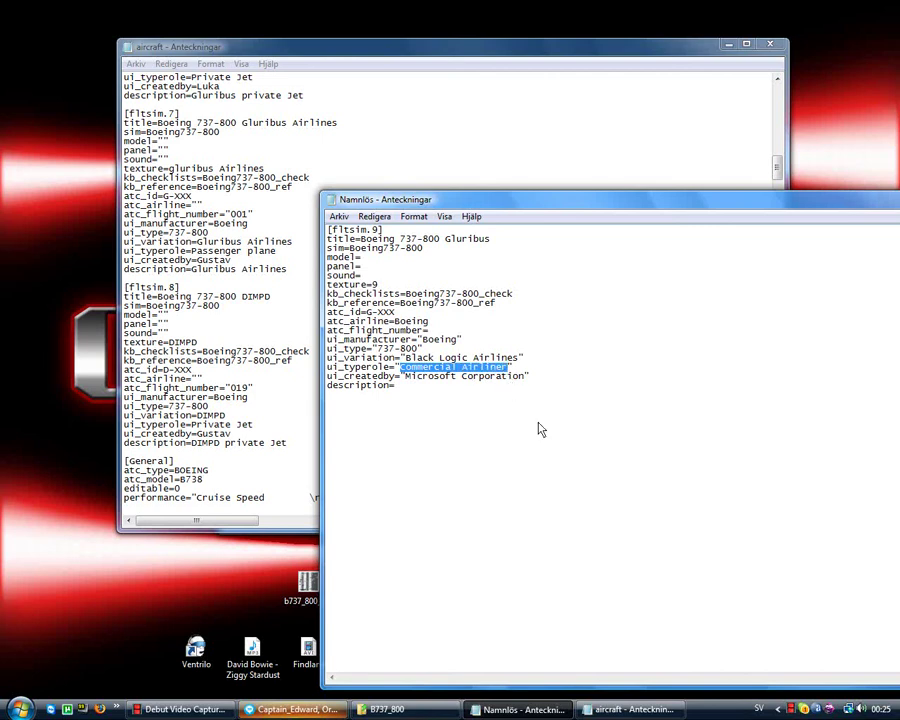
key("BackSpace")
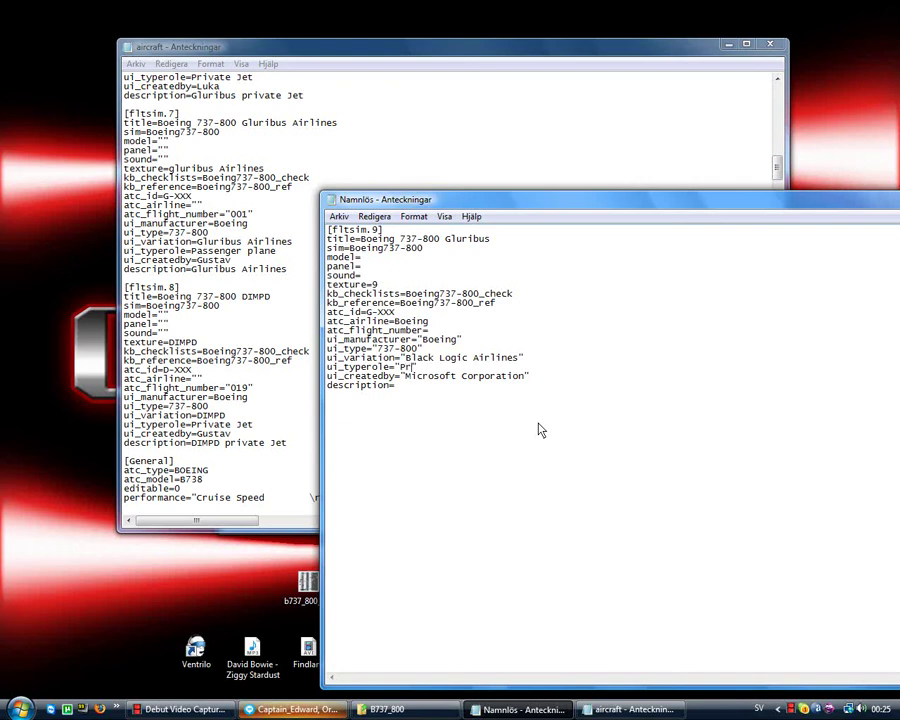
type("iv")
- Replace the creator Microsoft Corporation with Gustav and set description to 'Gluribus private jet'
left_click(527, 377)
key("BackSpace")
key("BackSpace")
key("BackSpace")
key("BackSpace")
key("BackSpace")
key("BackSpace")
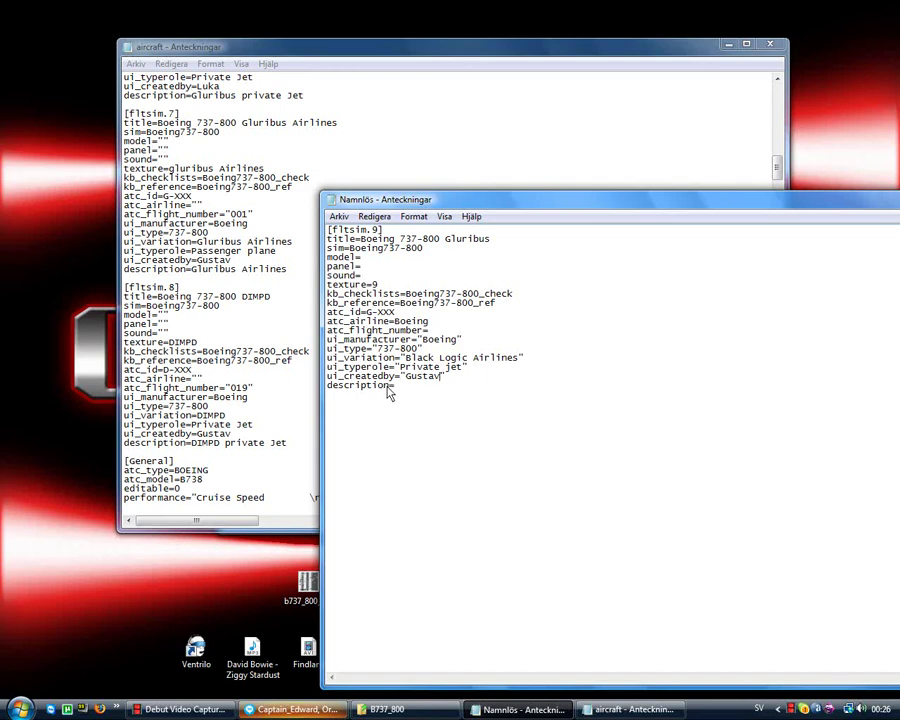
left_click(397, 389)
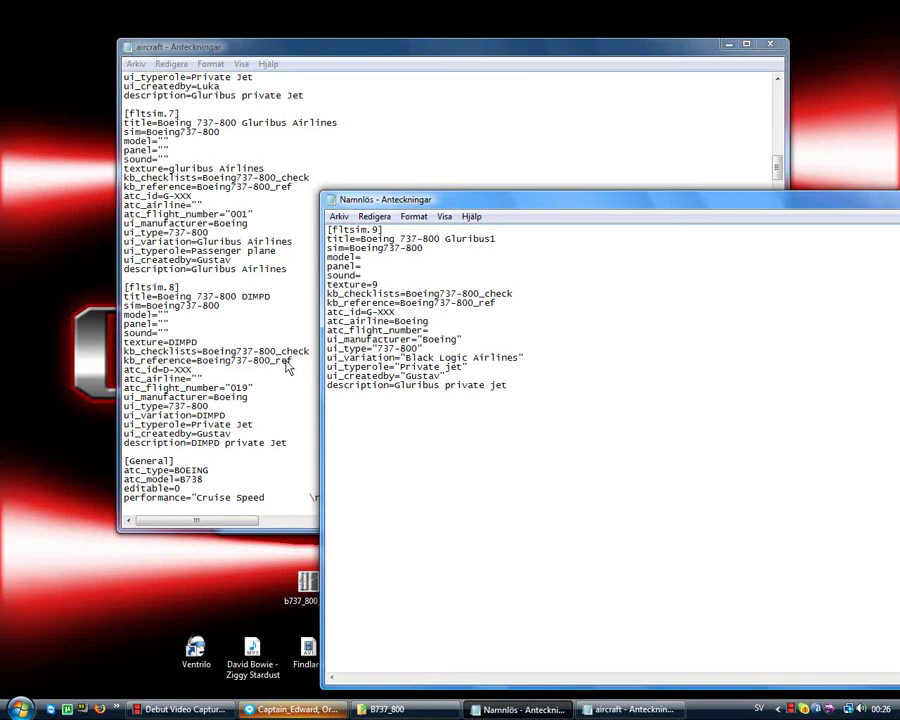
left_click_drag(728, 204, 484, 66)
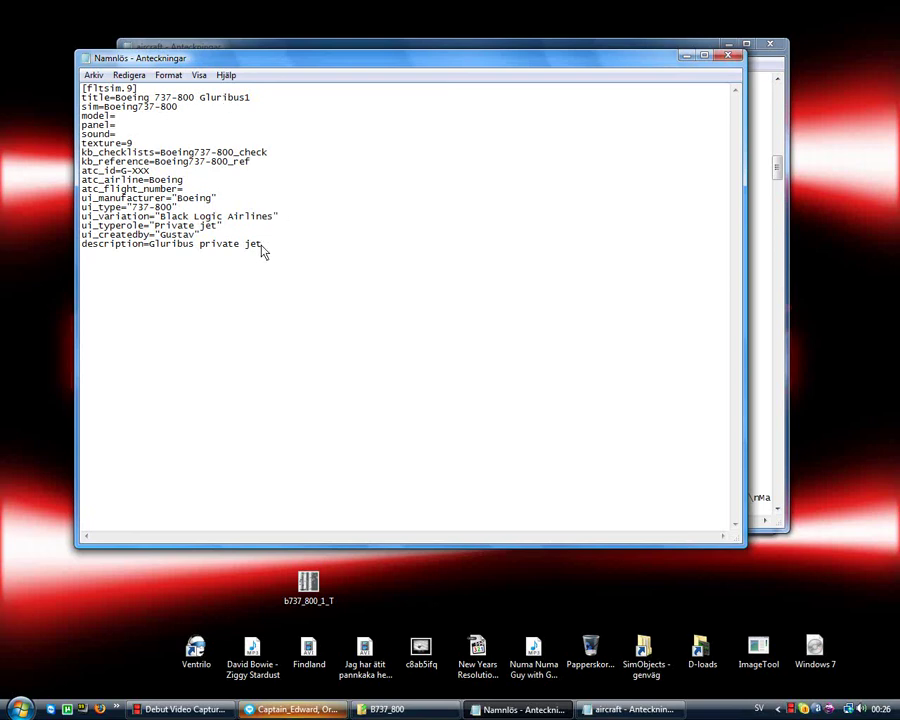
- Copy the whole [fltsim.9] entry from the untitled document
mouse_move(261, 250)
left_mouse_down()
mouse_move(88, 252)
mouse_move(84, 50)
left_mouse_up()
right_click(100, 96)
left_click(160, 144)
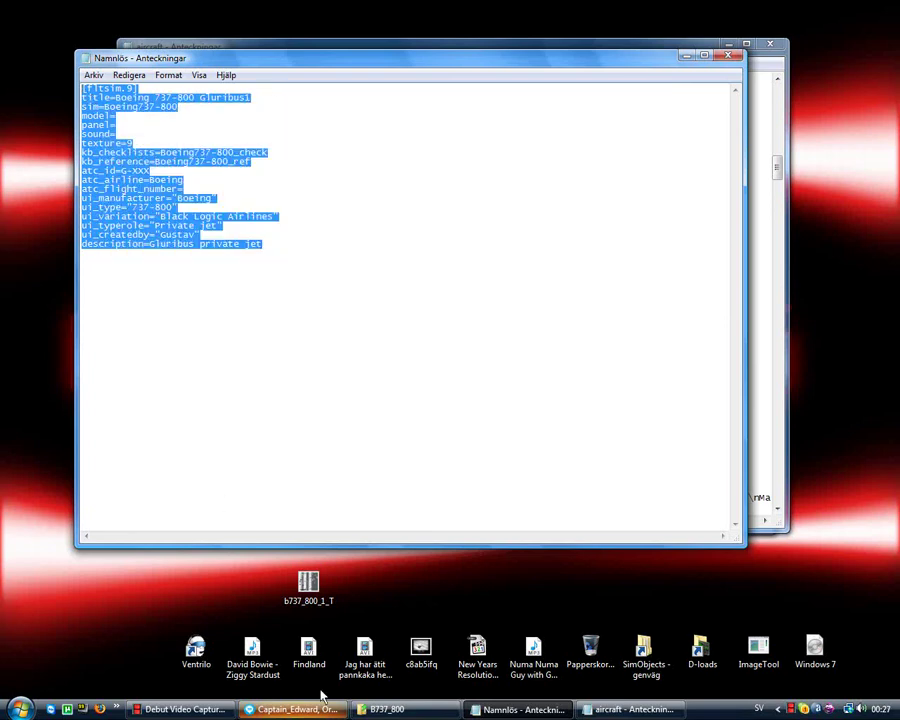
- Paste the [fltsim.9] entry into aircraft.cfg after the [fltsim.8] DIMPD entry
left_click(607, 714)
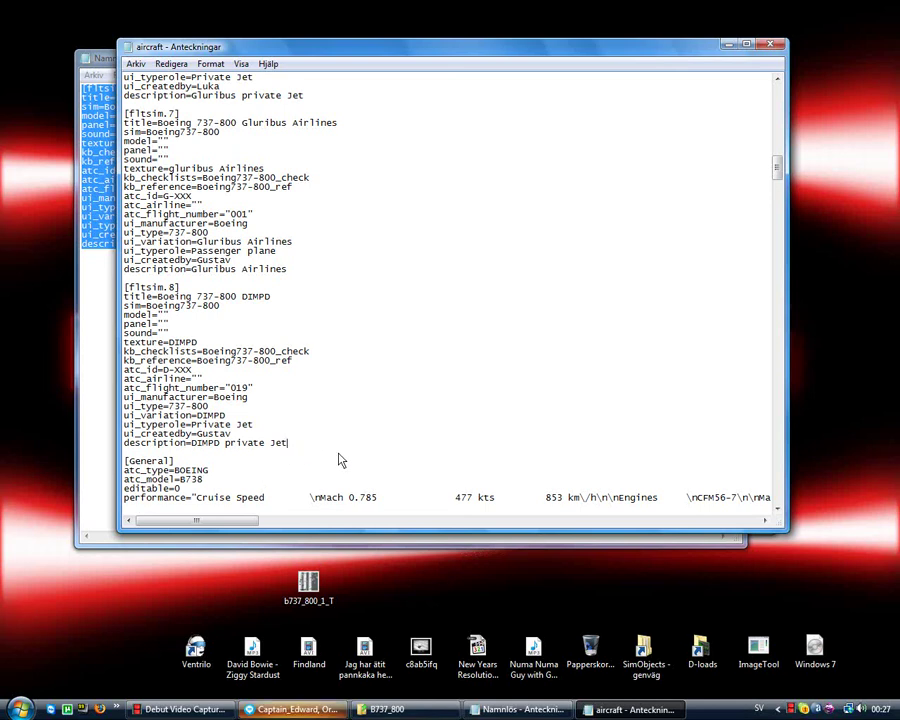
key("Return")
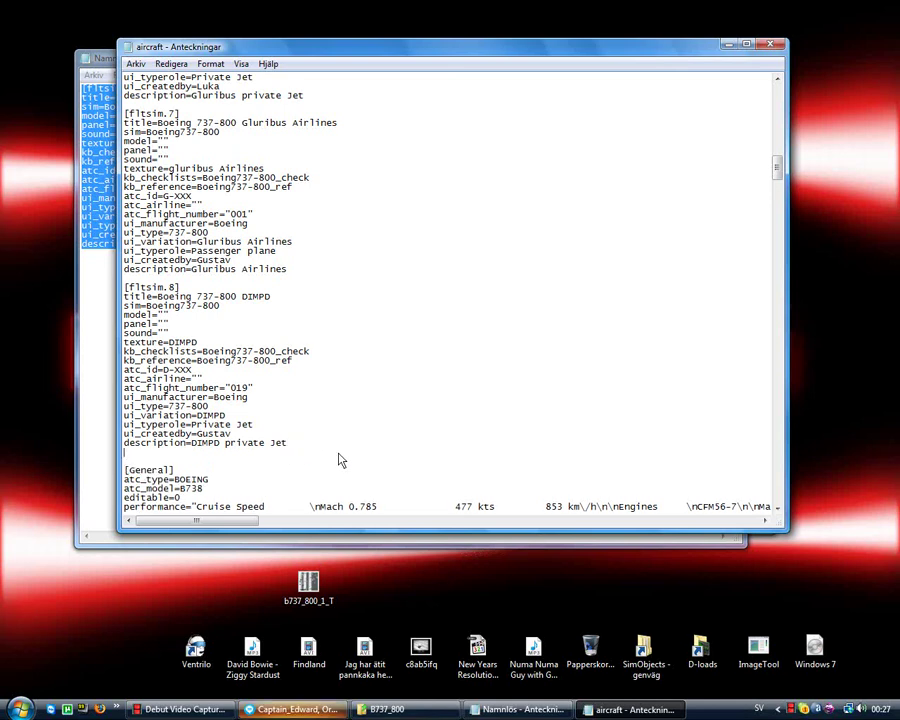
key("Return")
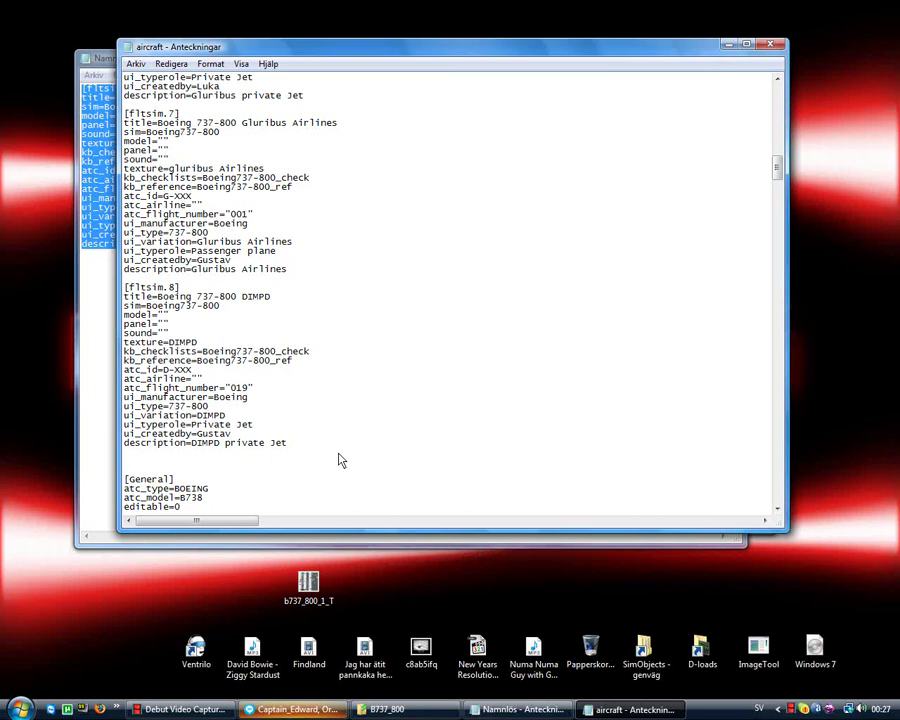
key("ctrl+v")
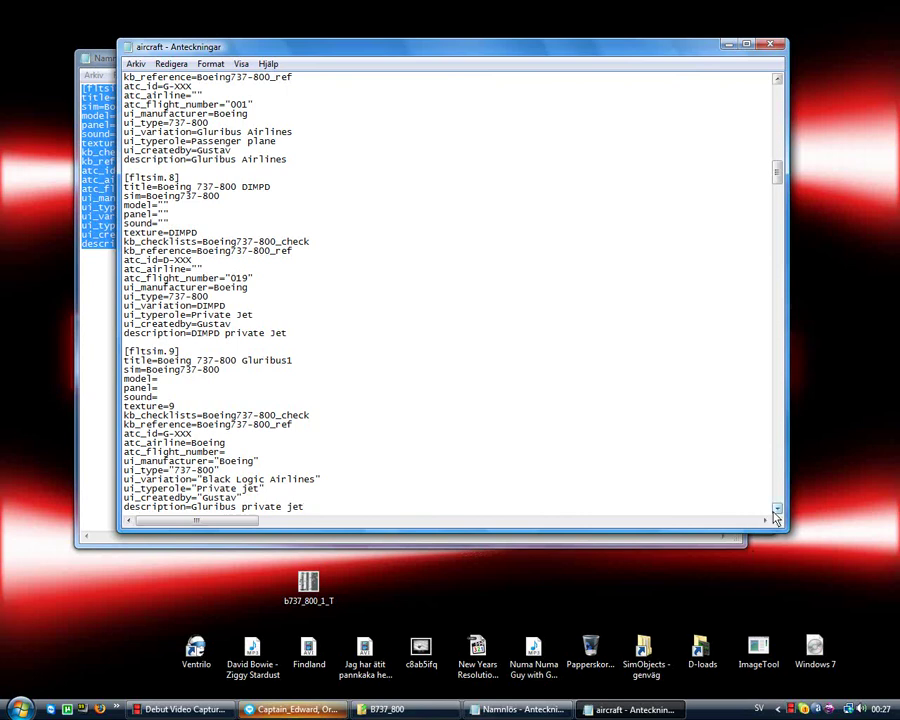
left_click(775, 510)
left_click(775, 510)
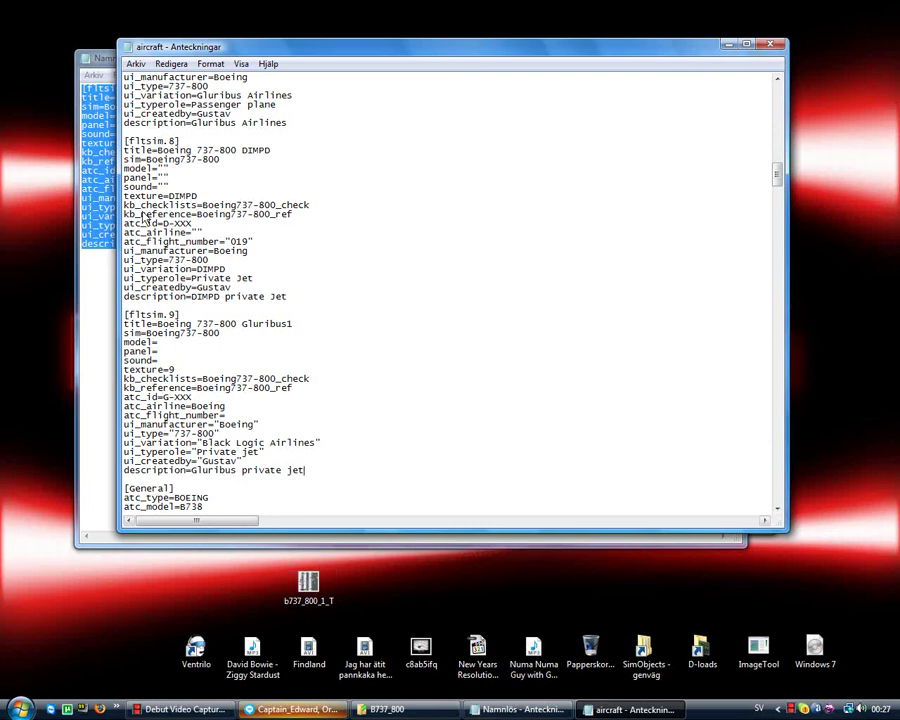
- Save the aircraft file and close the untitled scratch note without saving (Spara inte)
left_click(136, 63)
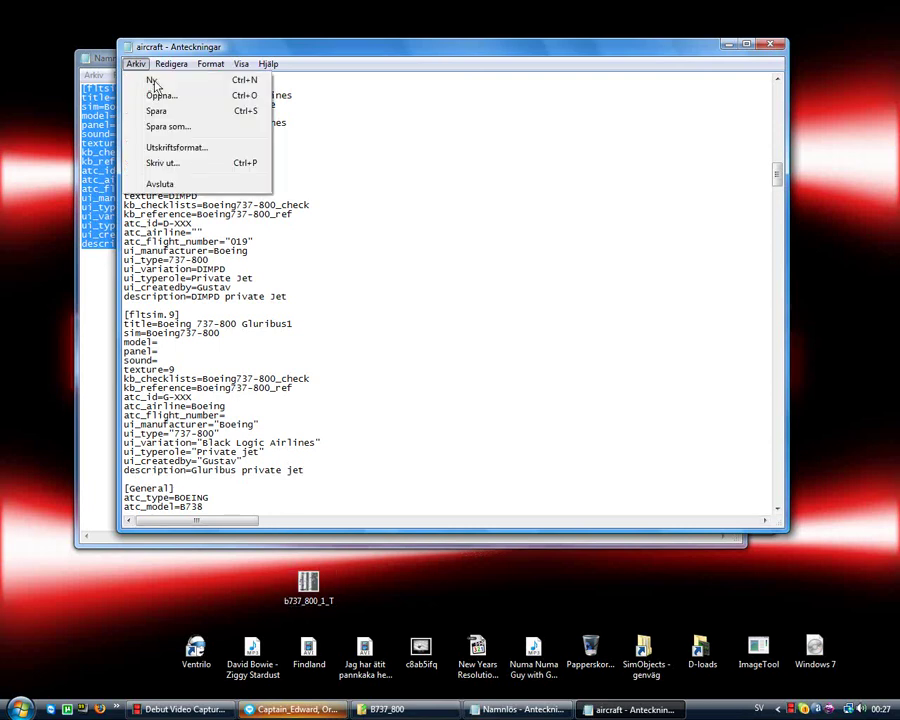
left_click(169, 115)
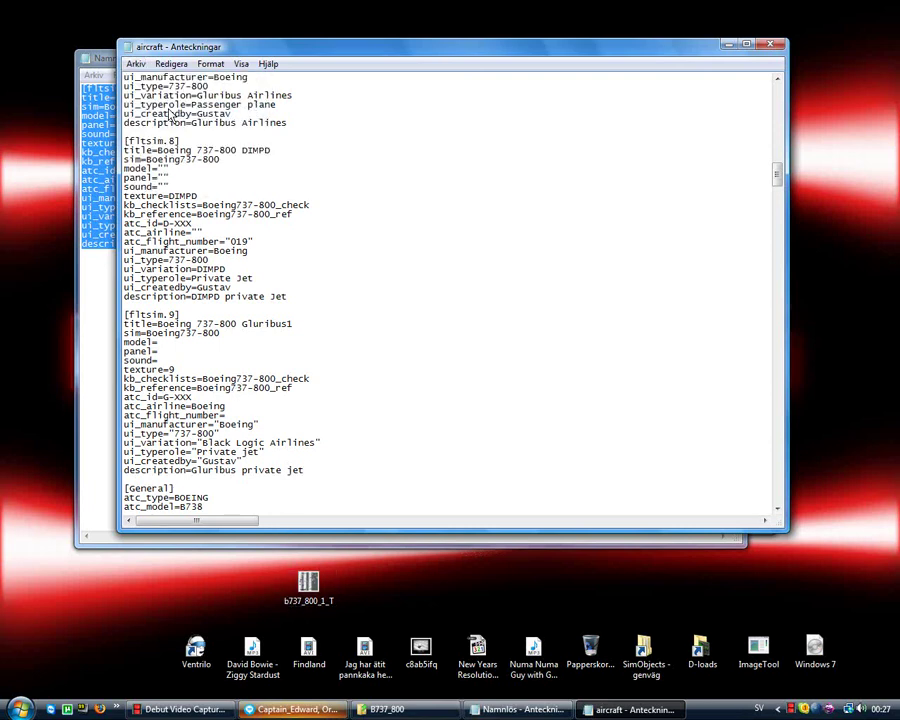
left_click(88, 60)
left_click(728, 55)
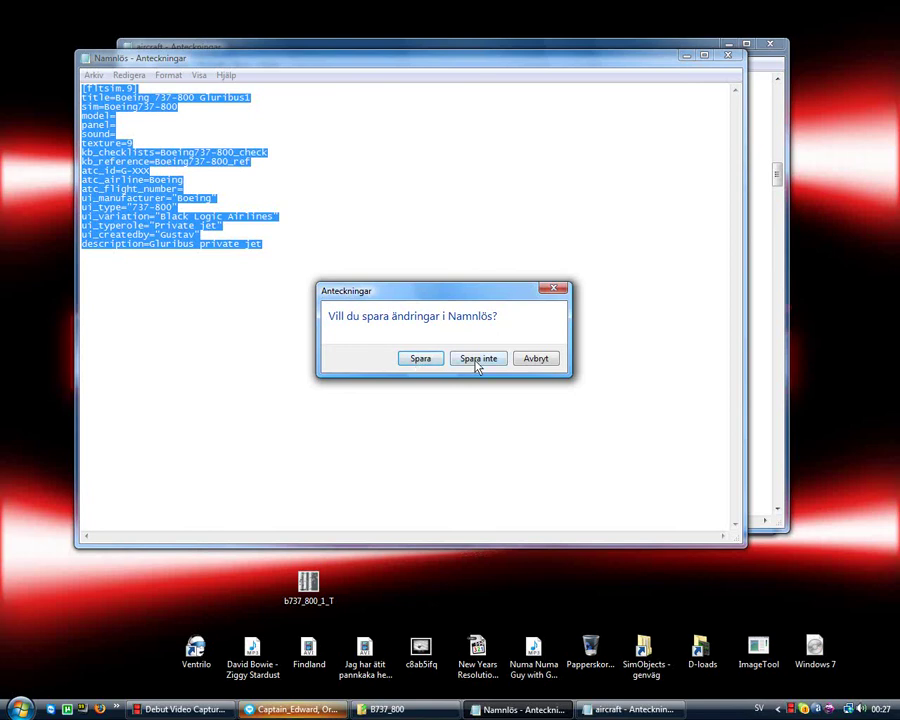
left_click(478, 362)
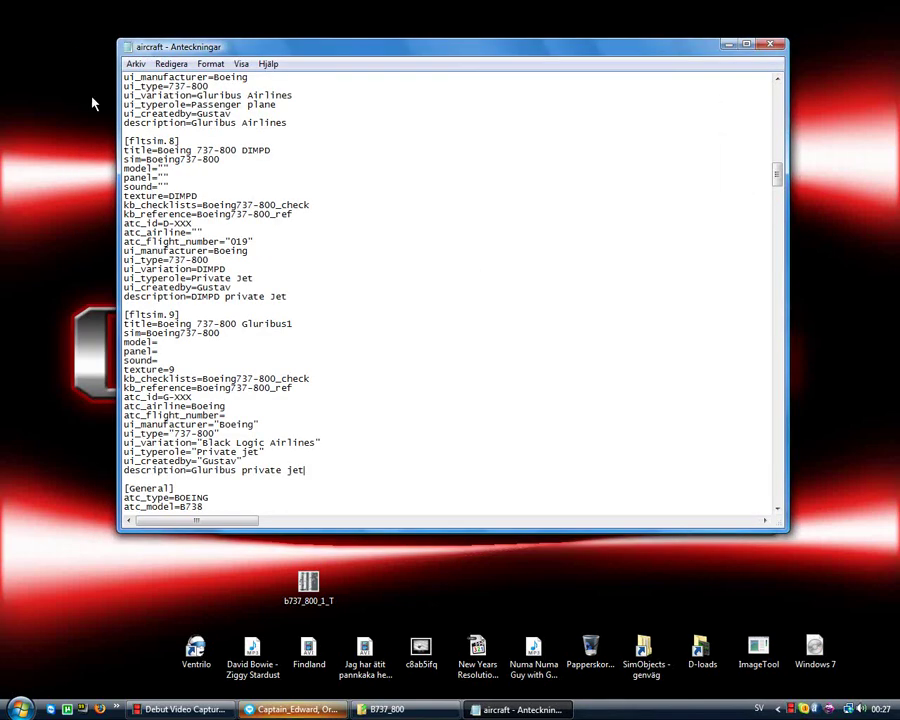
- Save the aircraft file as aircraft.cfg on the desktop (Skrivbord)
left_click(137, 65)
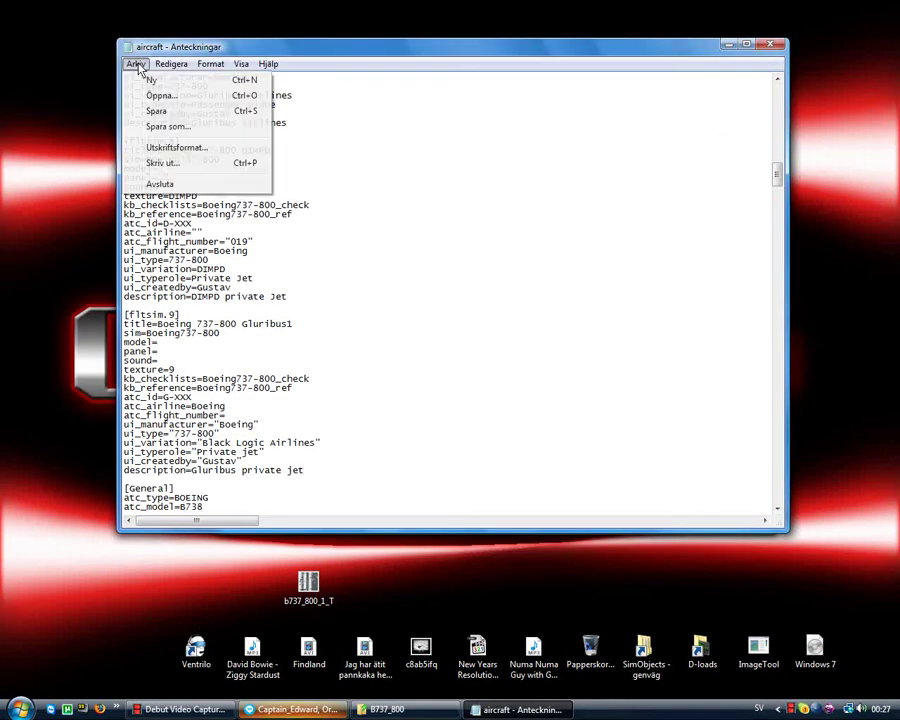
left_click(236, 128)
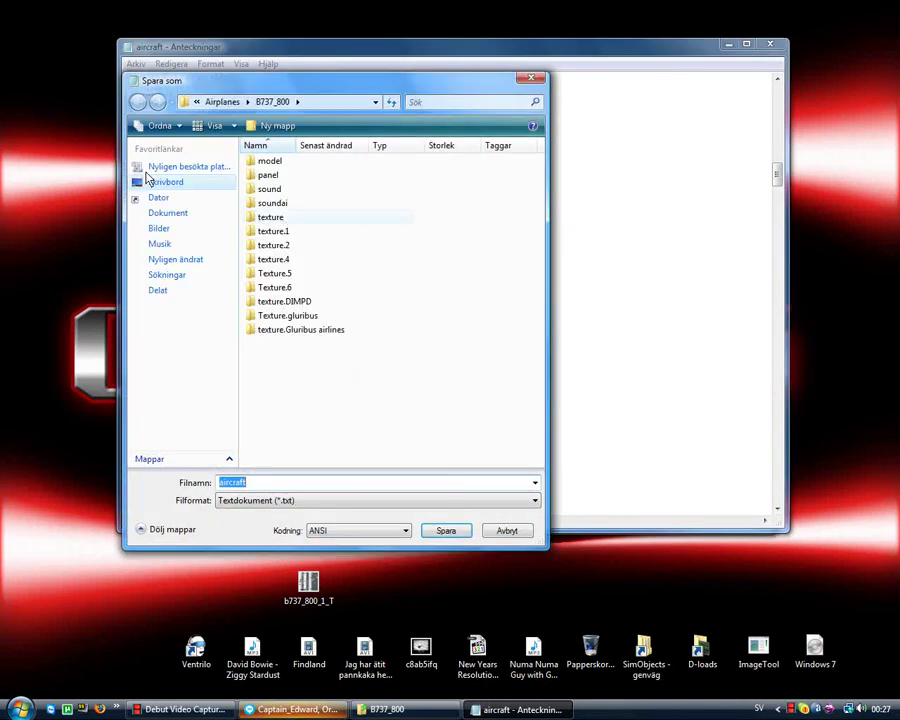
left_click(167, 185)
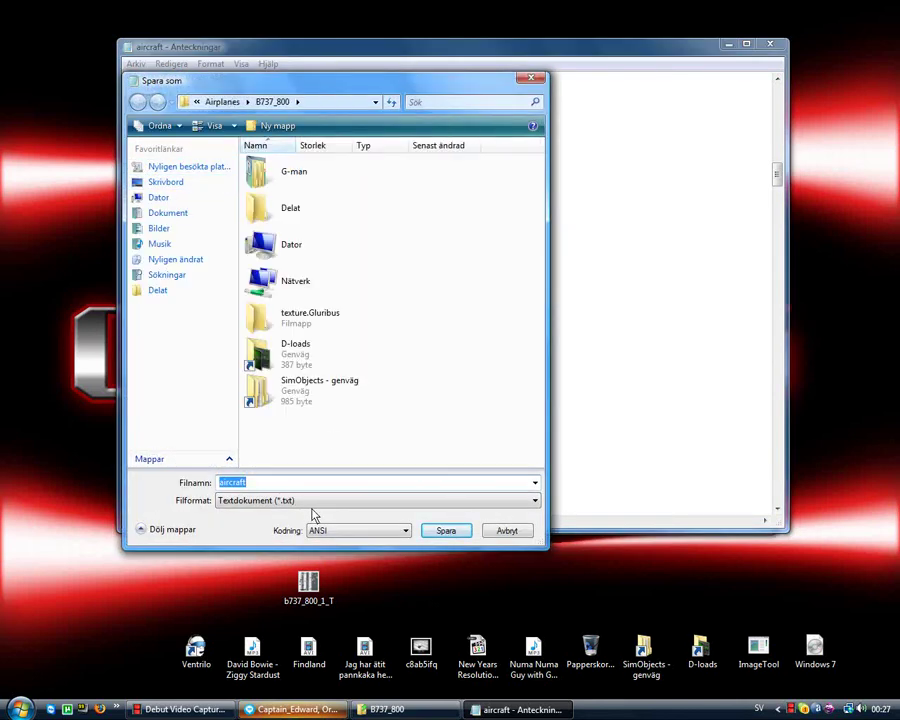
left_click(351, 486)
type(".cfg")
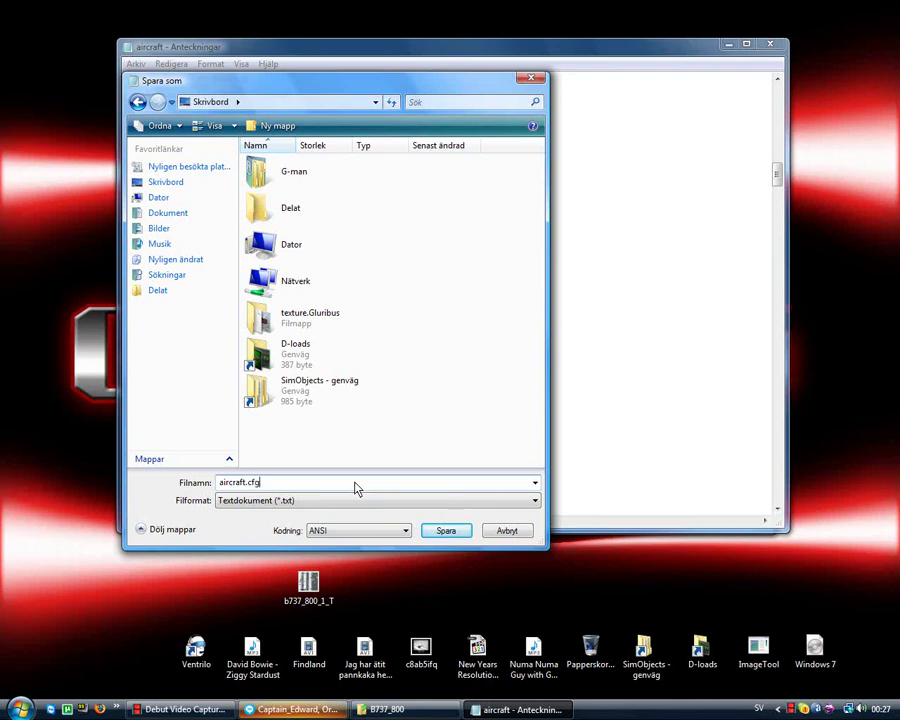
left_click(452, 533)
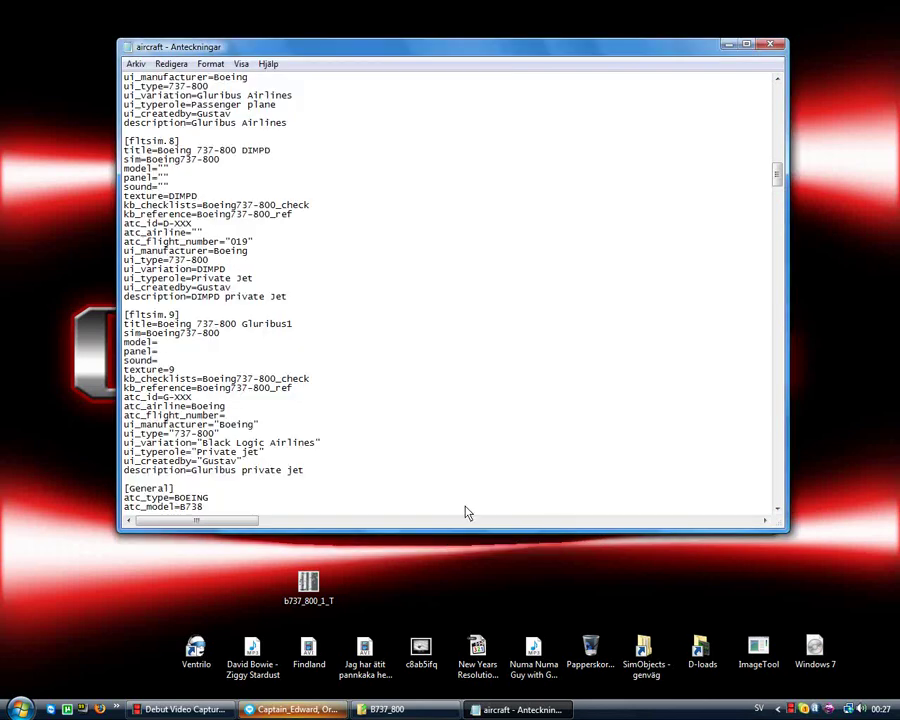
- Move the desktop aircraft.cfg into B737_800, replacing the old file (Flytta och ersätt)
left_click(771, 44)
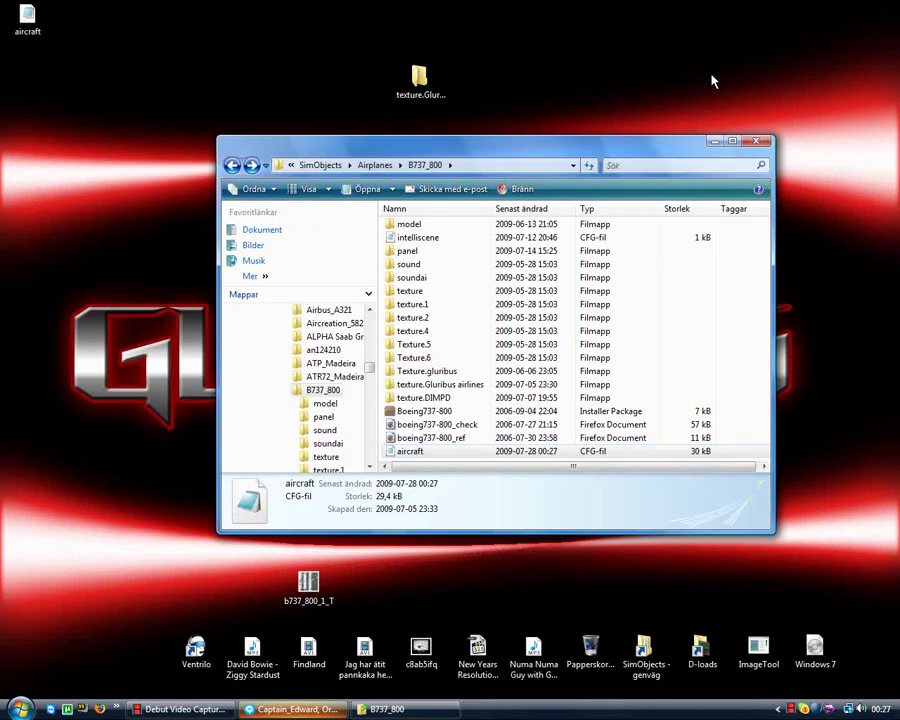
left_click_drag(27, 18, 671, 454)
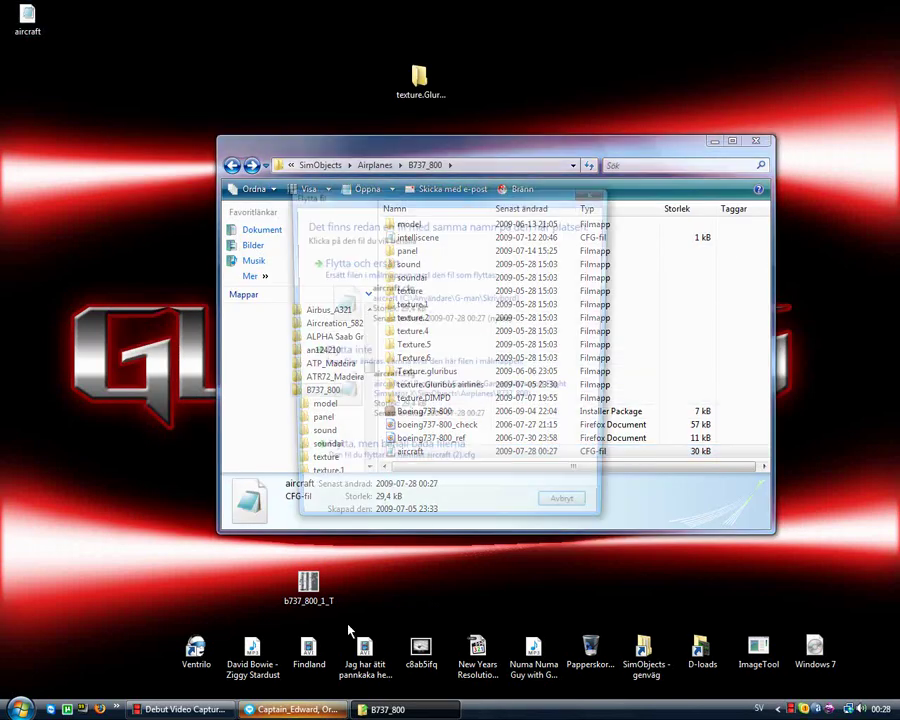
left_click(370, 262)
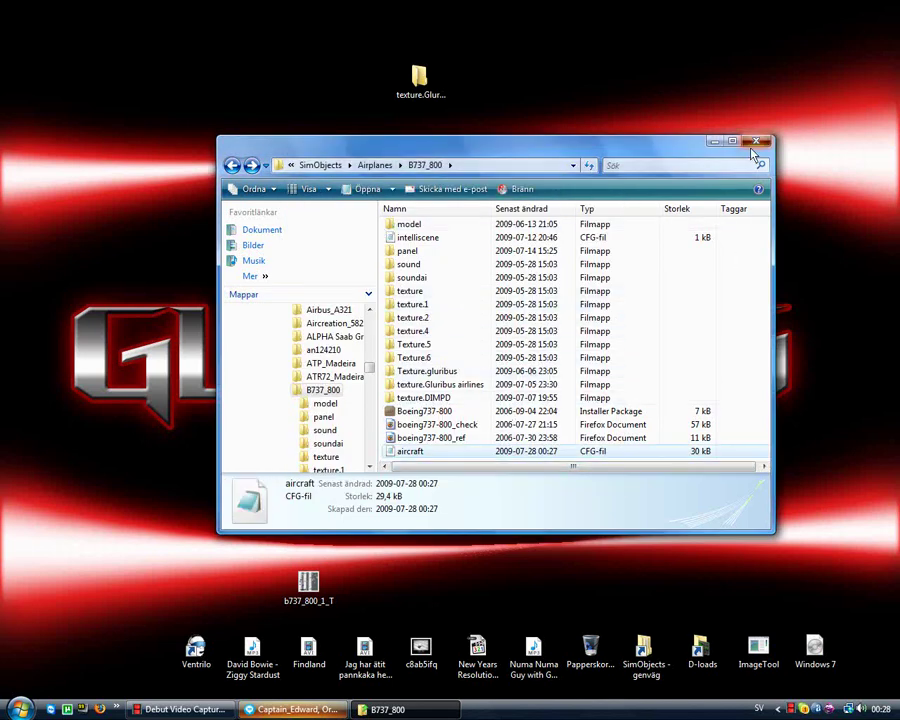
- Navigate back through SimObjects > Airplanes to the B737_800 folder
key("alt+F4")
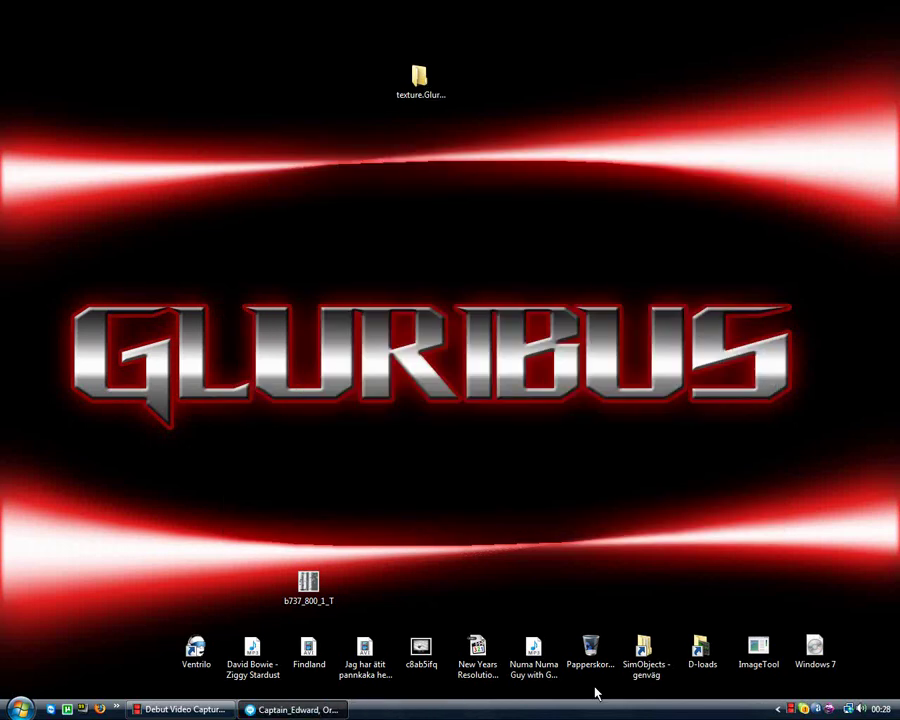
double_click(648, 660)
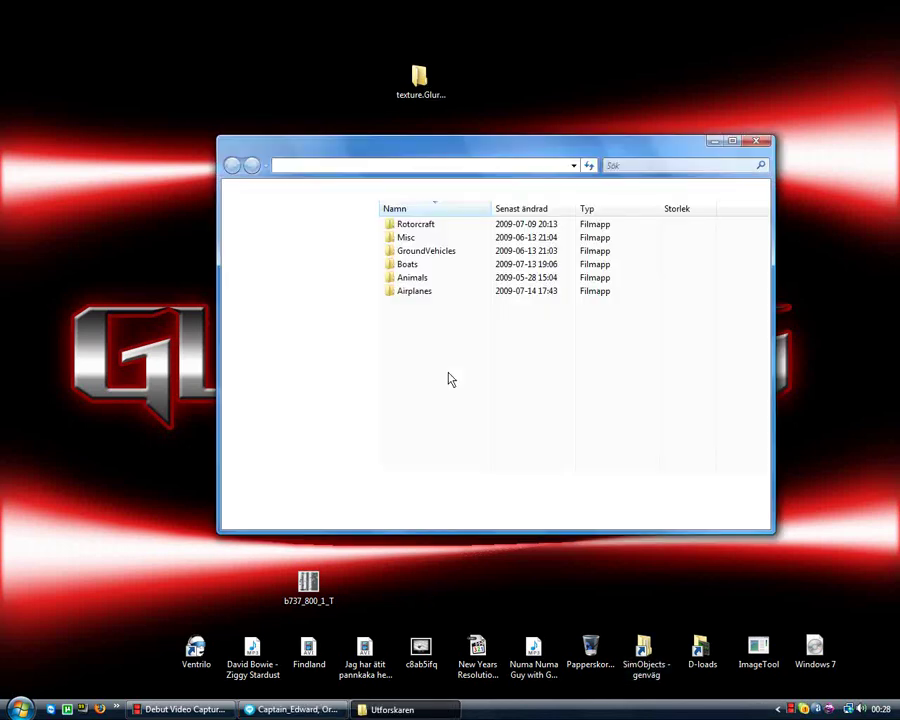
double_click(449, 293)
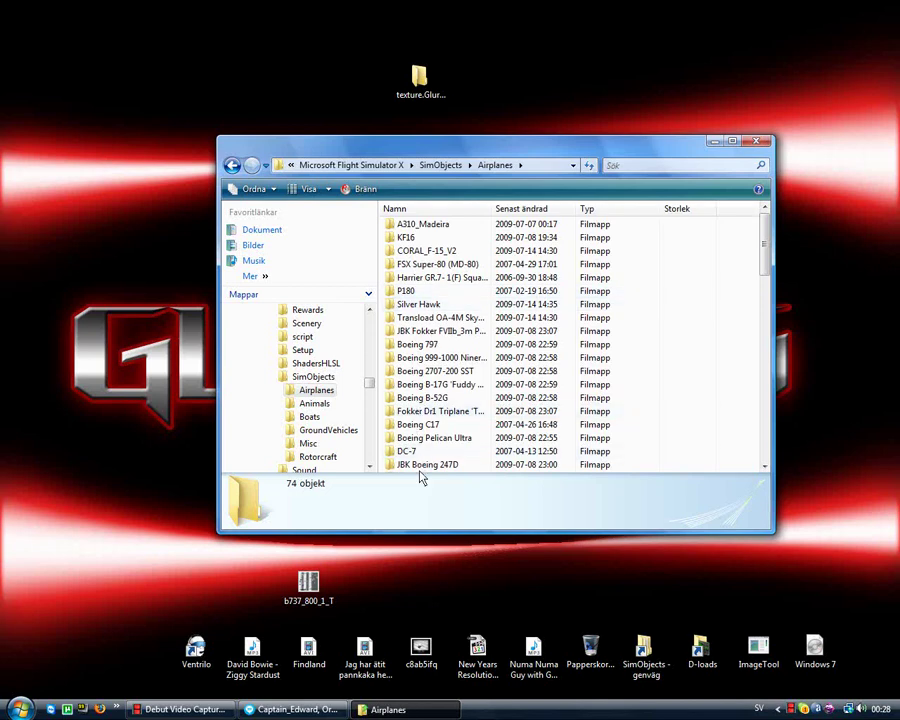
scroll(430, 402, "down", 6)
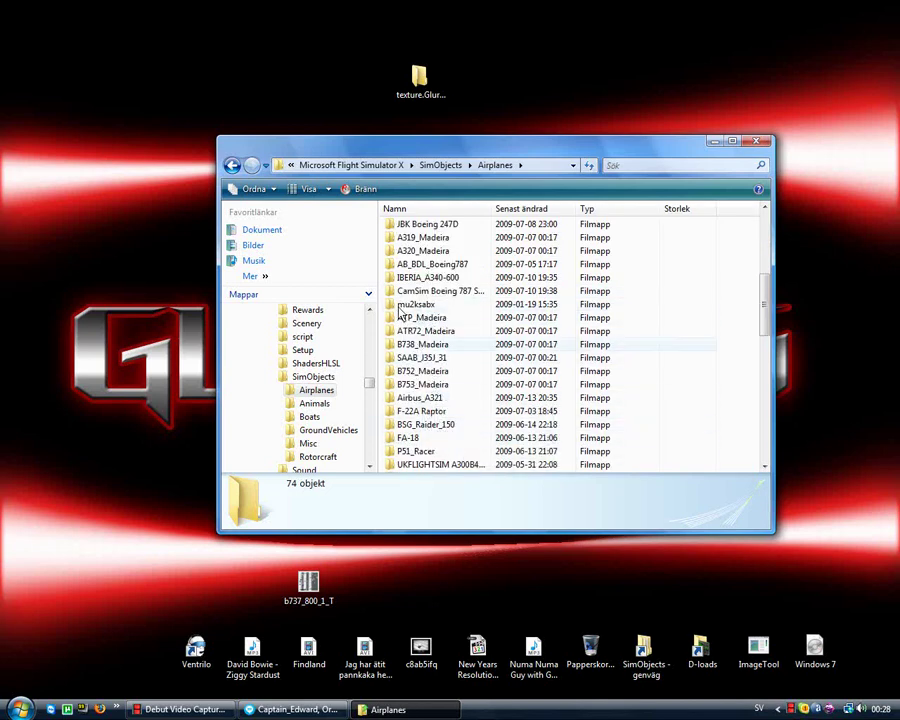
mouse_move(440, 291)
left_mouse_down()
mouse_move(493, 393)
mouse_move(402, 432)
left_mouse_up()
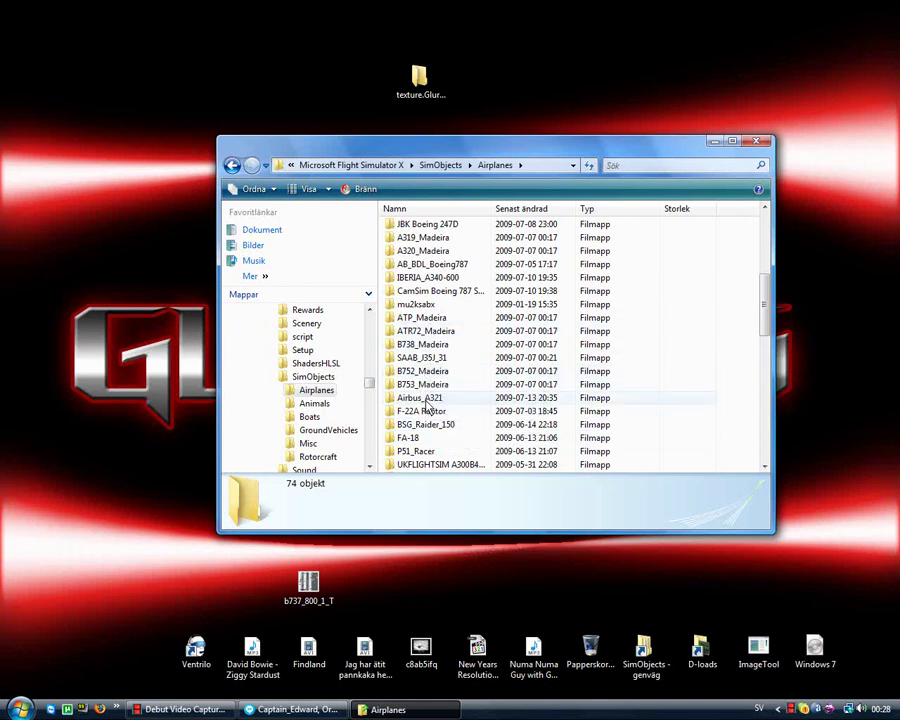
scroll(426, 408, "down", 6)
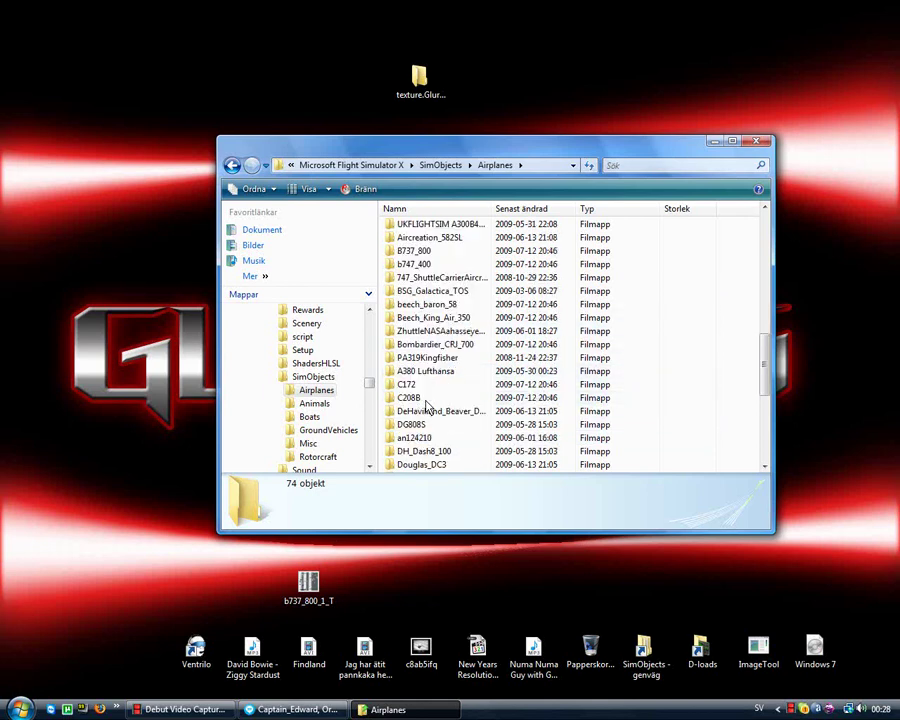
double_click(414, 250)
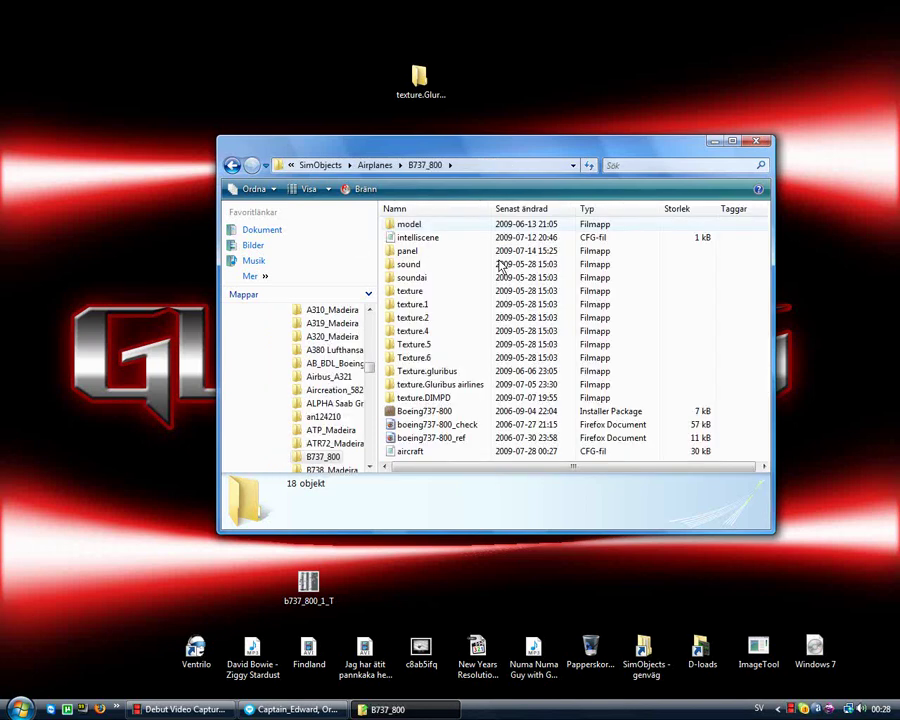
right_click(422, 80)
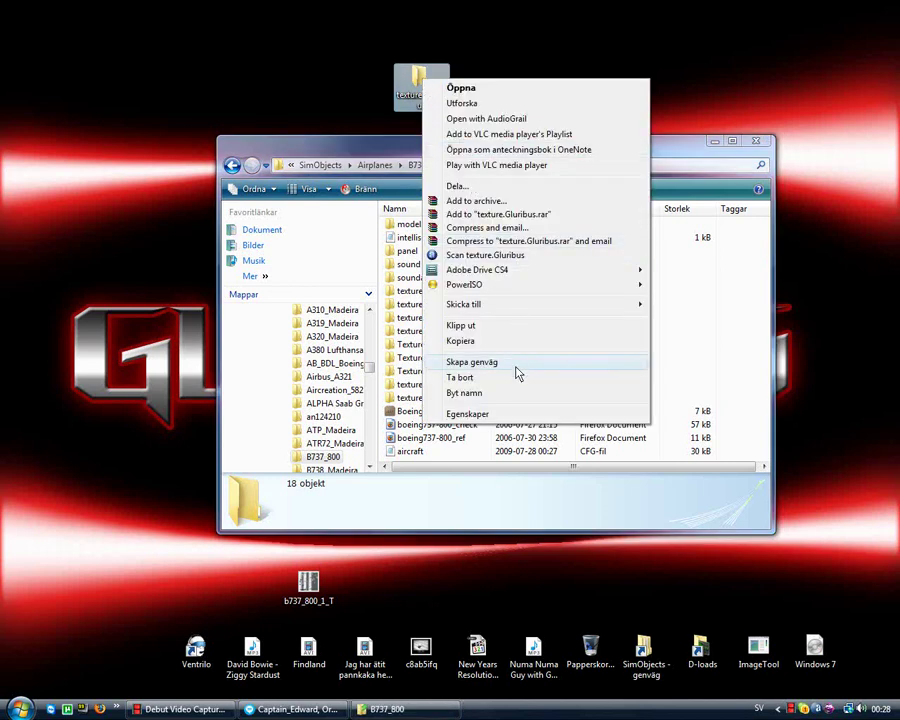
mouse_move(422, 85)
left_mouse_down()
mouse_move(450, 148)
mouse_move(480, 410)
mouse_move(730, 420)
mouse_move(726, 410)
left_mouse_up()
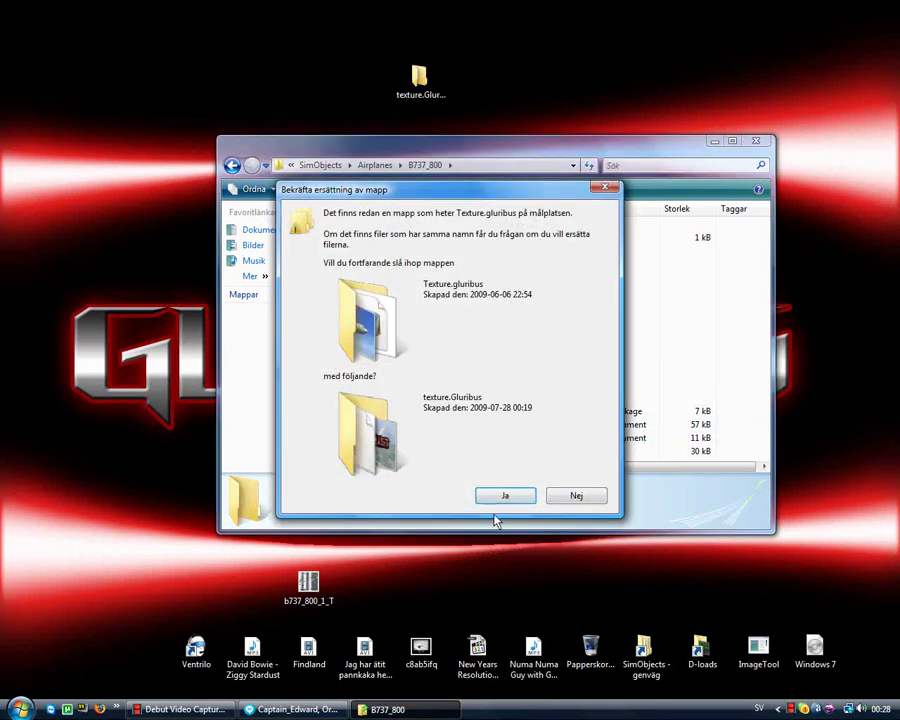
left_click(580, 498)
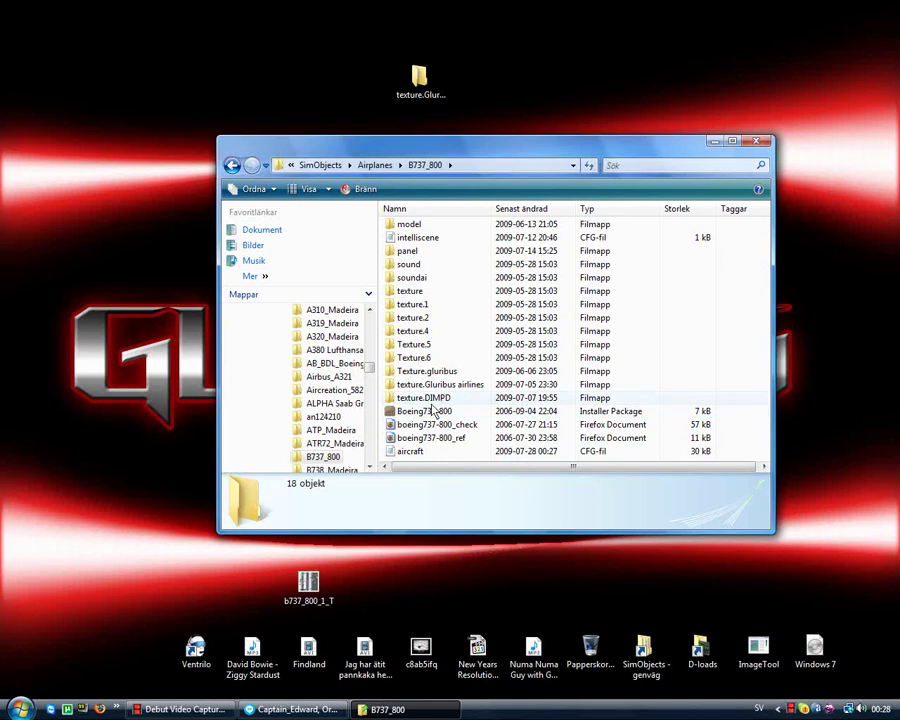
right_click(415, 84)
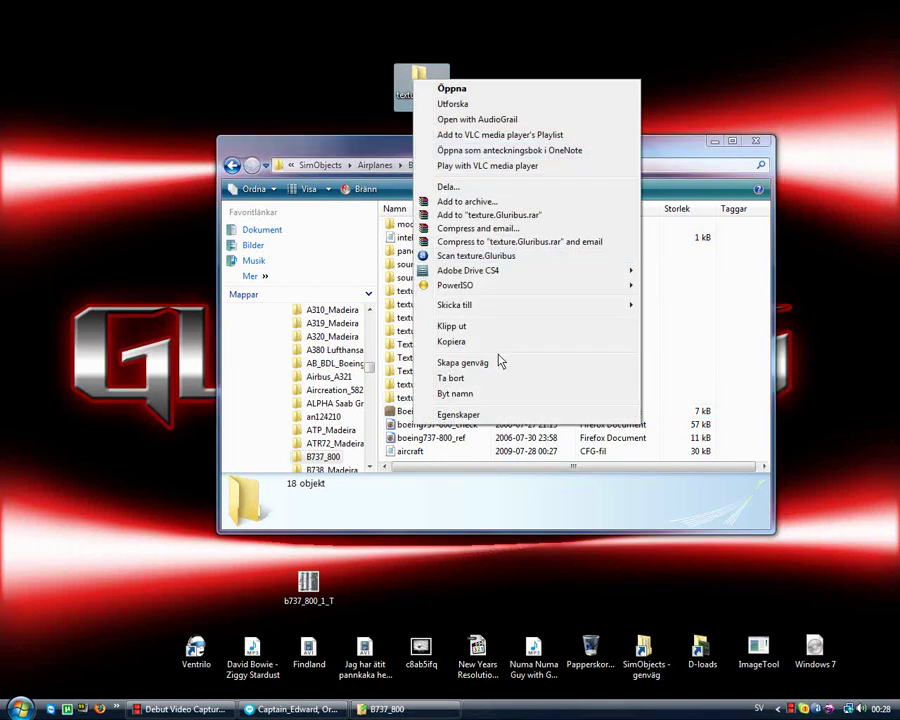